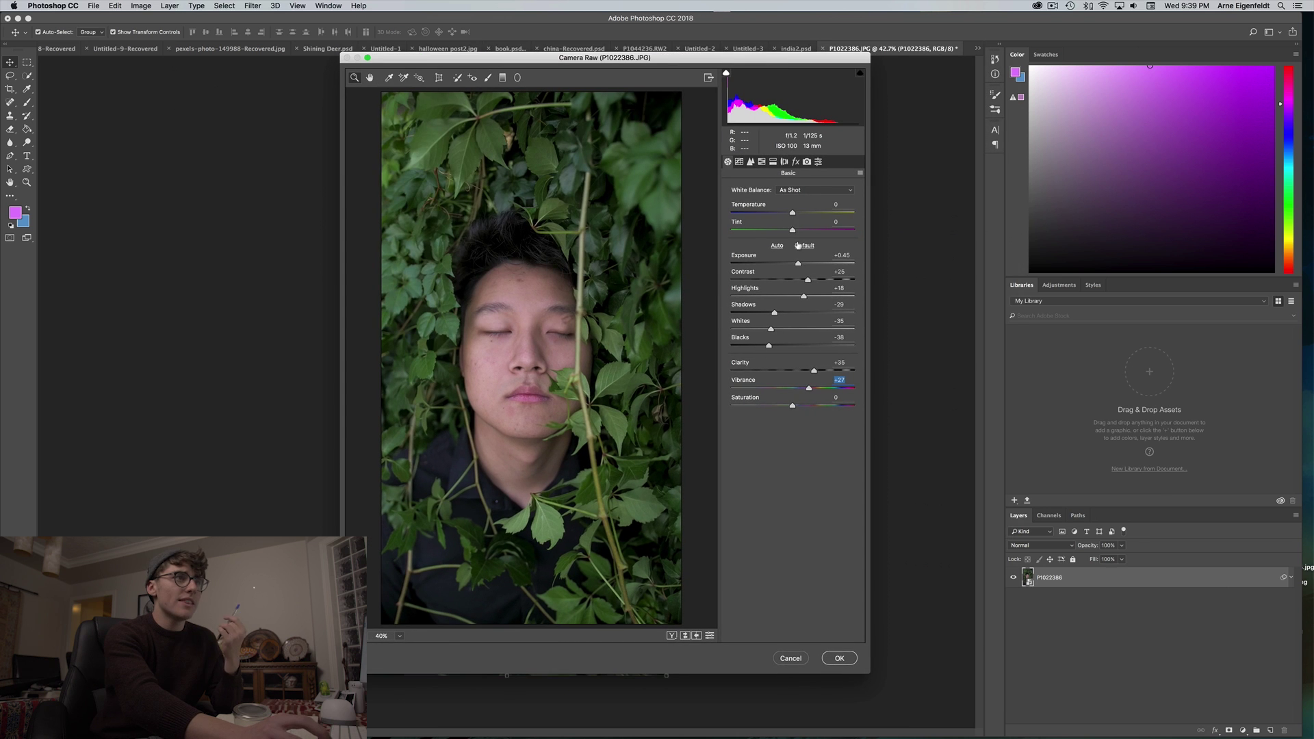
- Warm the white balance to Temperature +10 and bring up the HSL / Grayscale Hue sliders
left_click(796, 213)
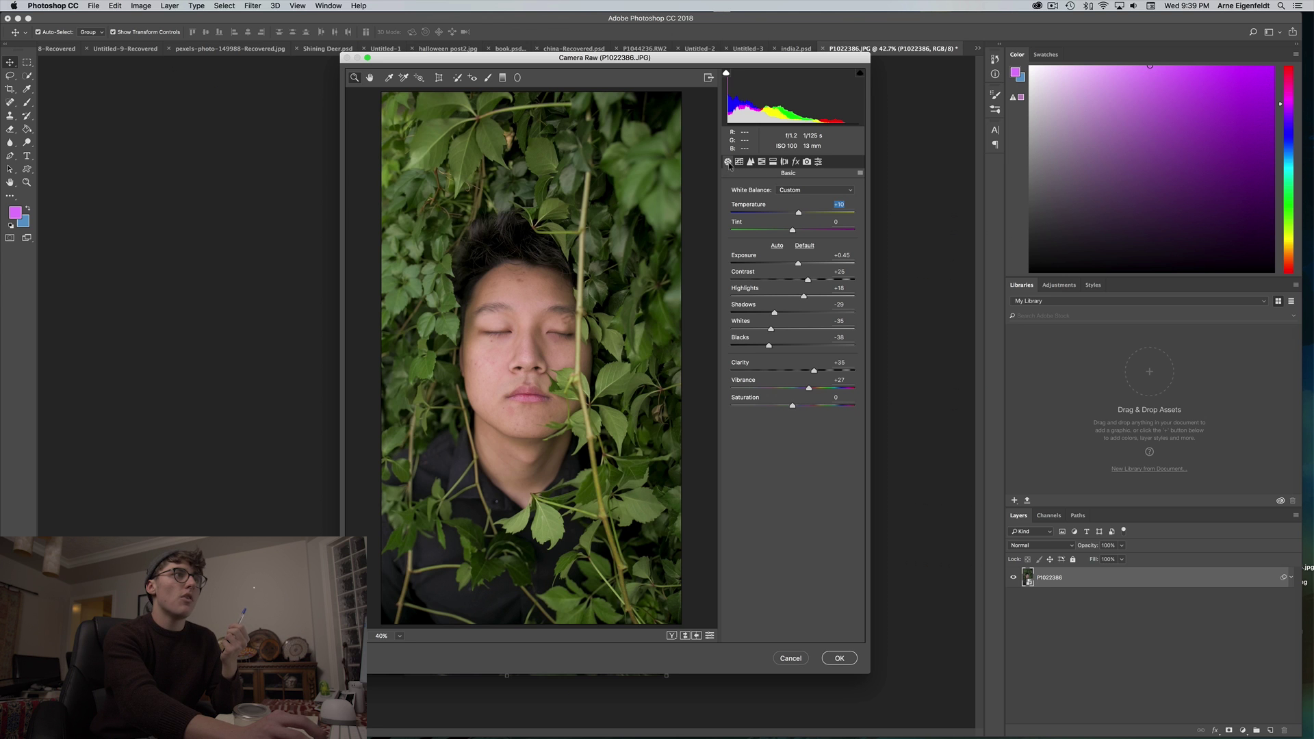
left_click(762, 162)
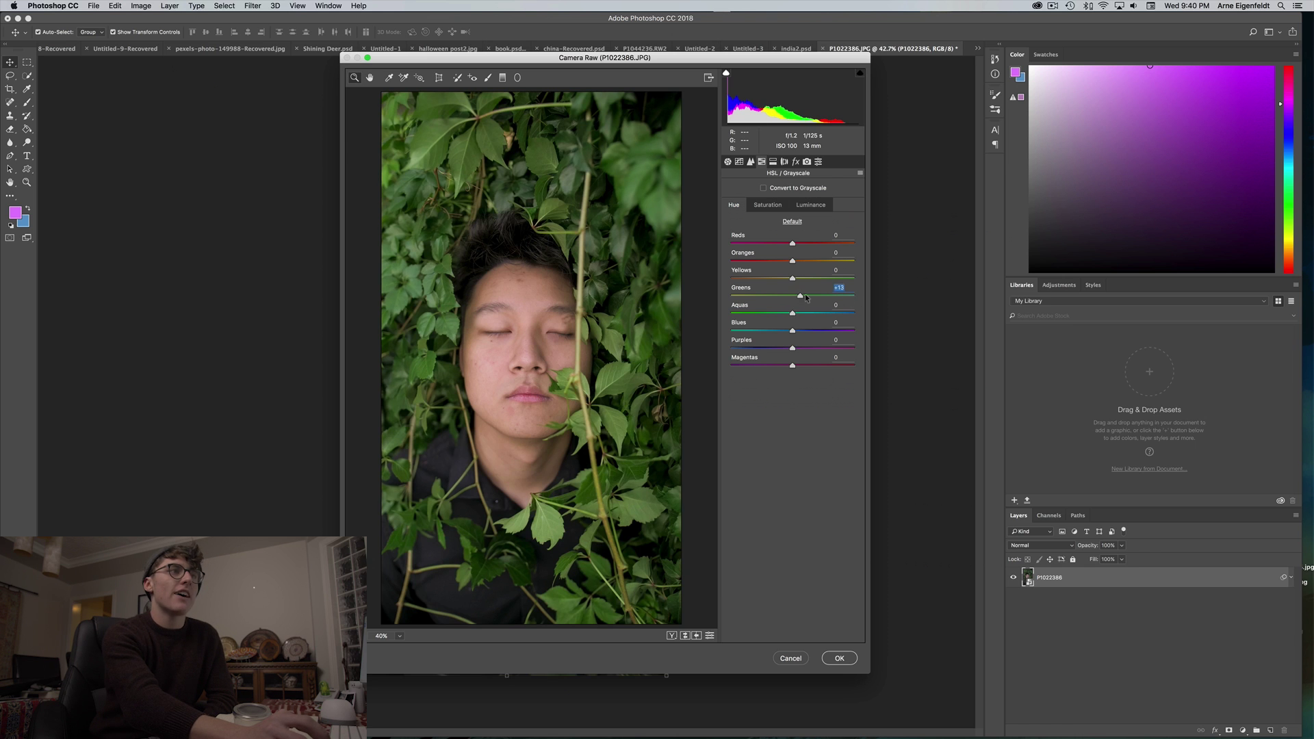
- Shift the Greens hue to -100 for olive-yellow leaves and test the Oranges hue on the skin
left_click_drag(806, 297, 864, 300)
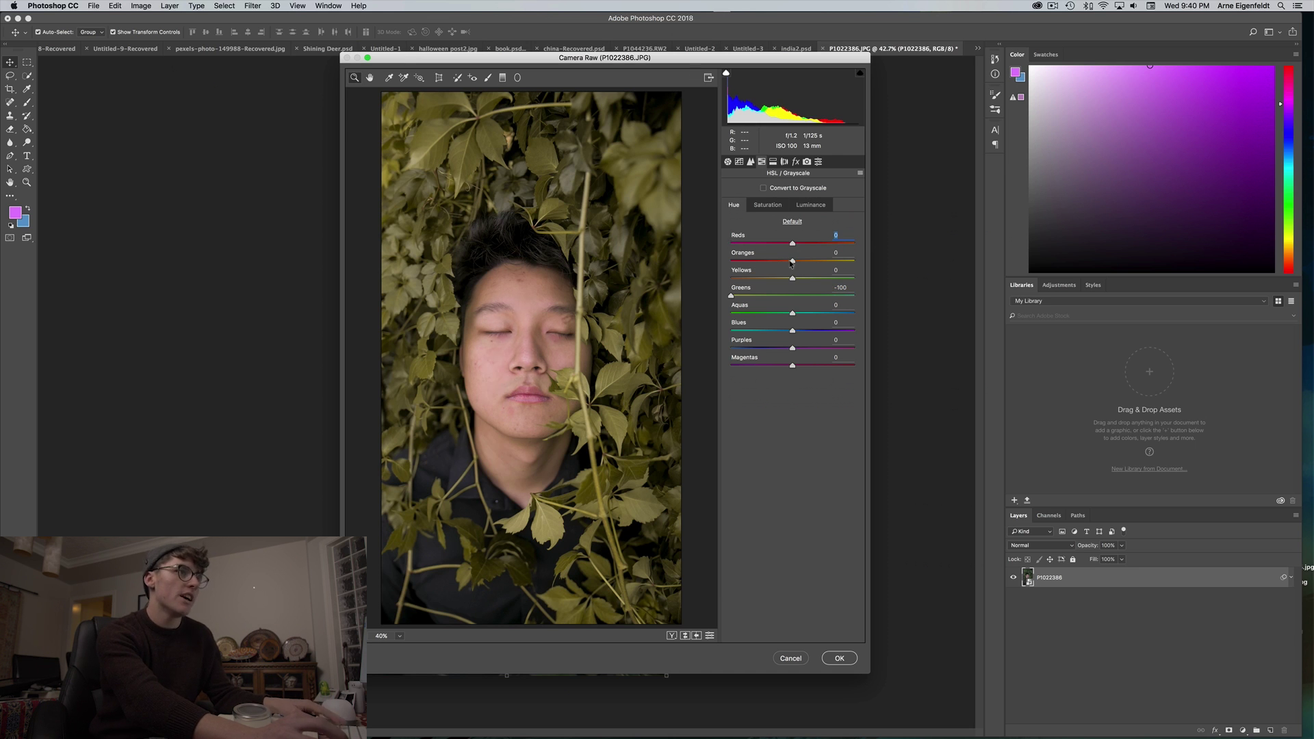
left_click_drag(814, 261, 793, 261)
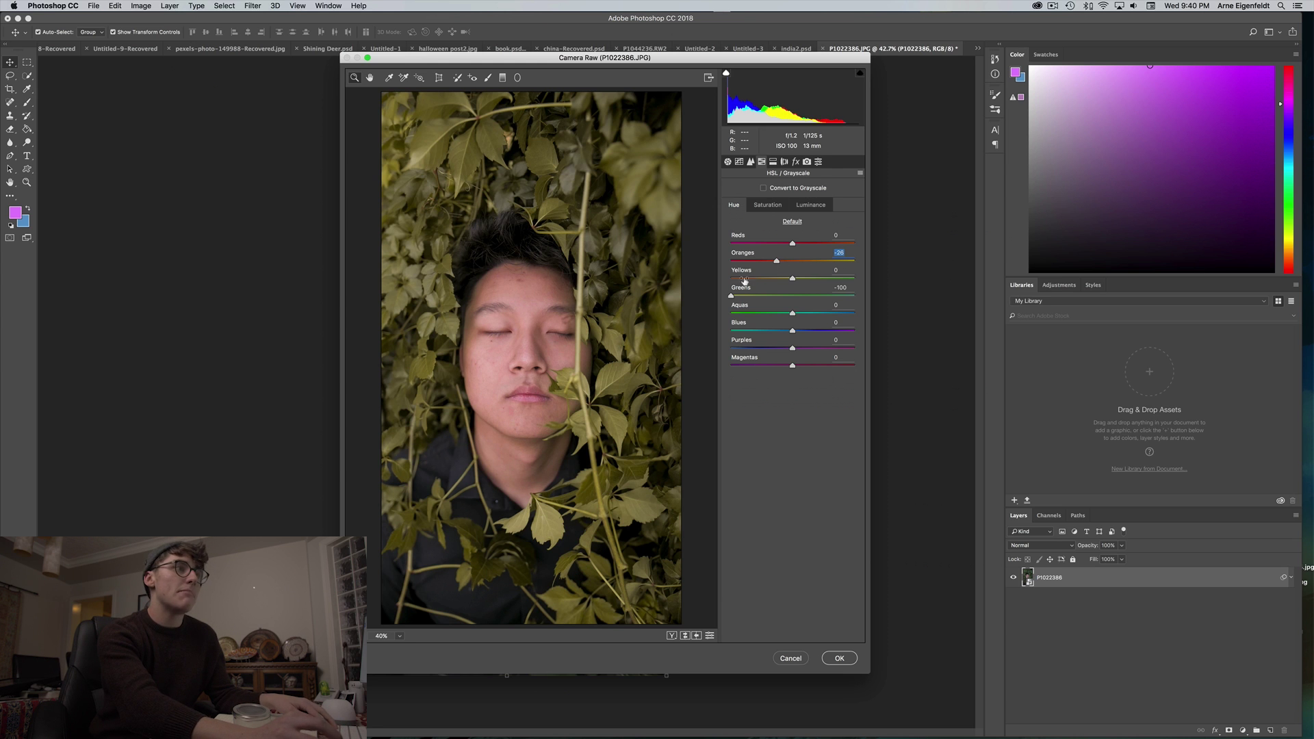
left_click_drag(777, 261, 839, 260)
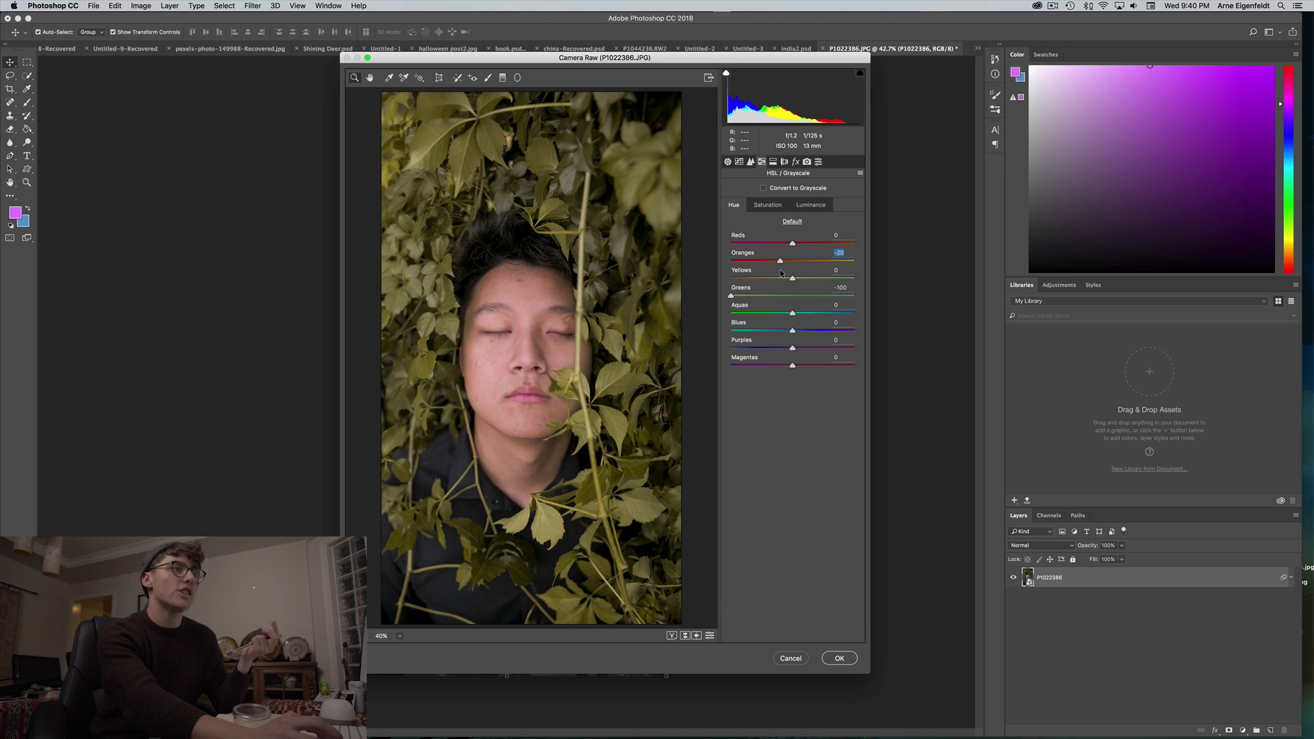
key("alt")
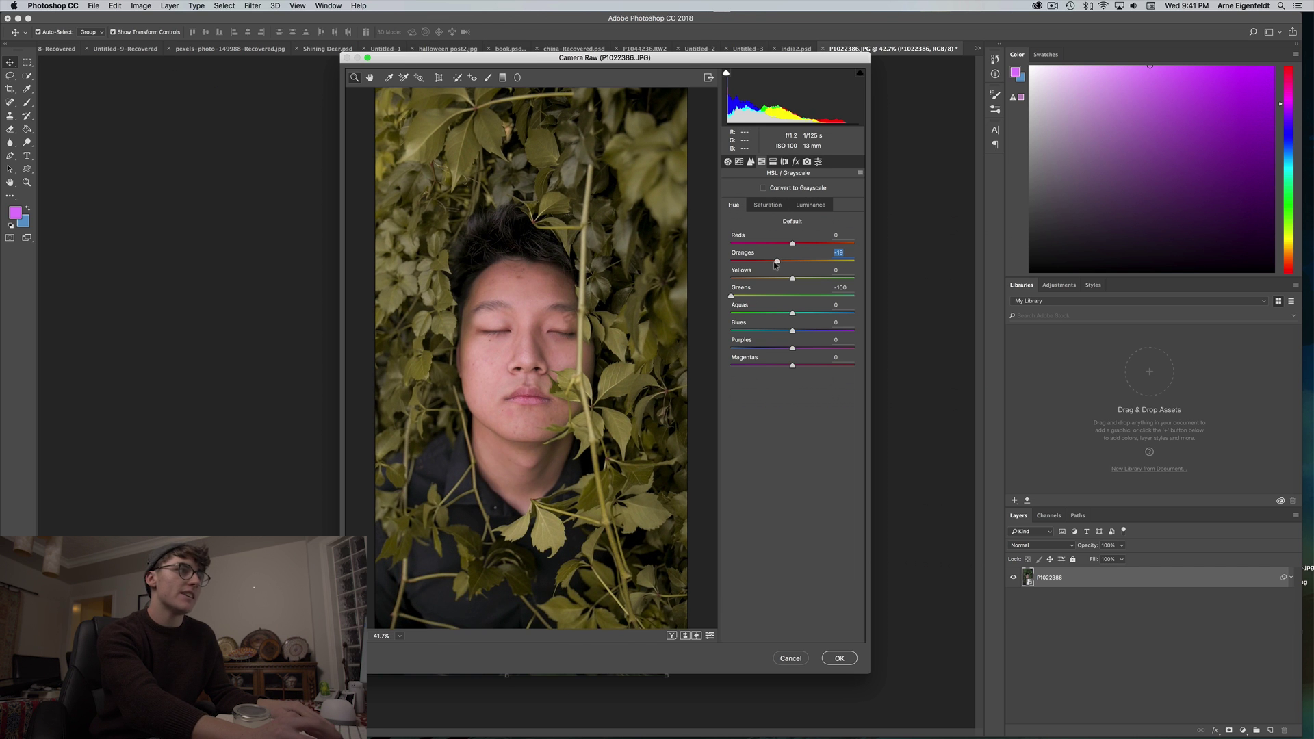
left_click_drag(726, 269, 714, 270)
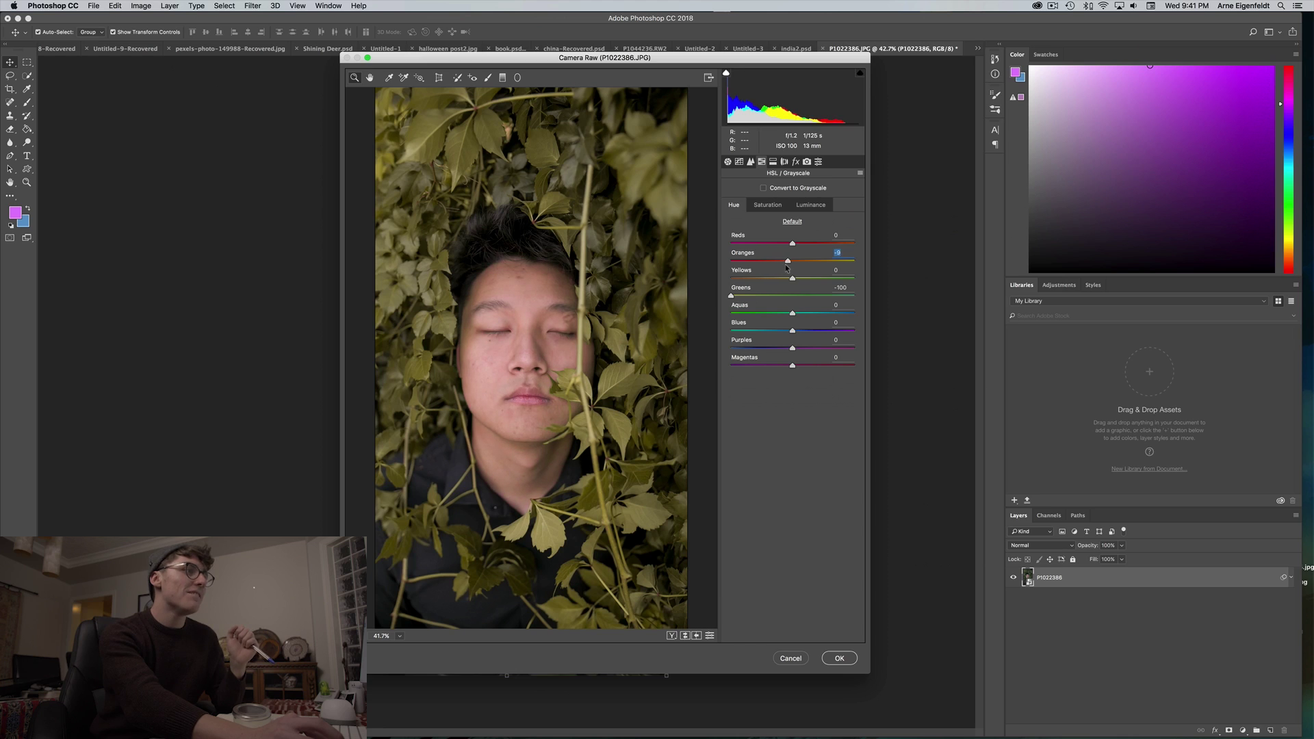
left_click_drag(787, 268, 730, 268)
- Inspect the forehead up close and settle the Oranges hue at -30
scroll(454, 291, "up", 10)
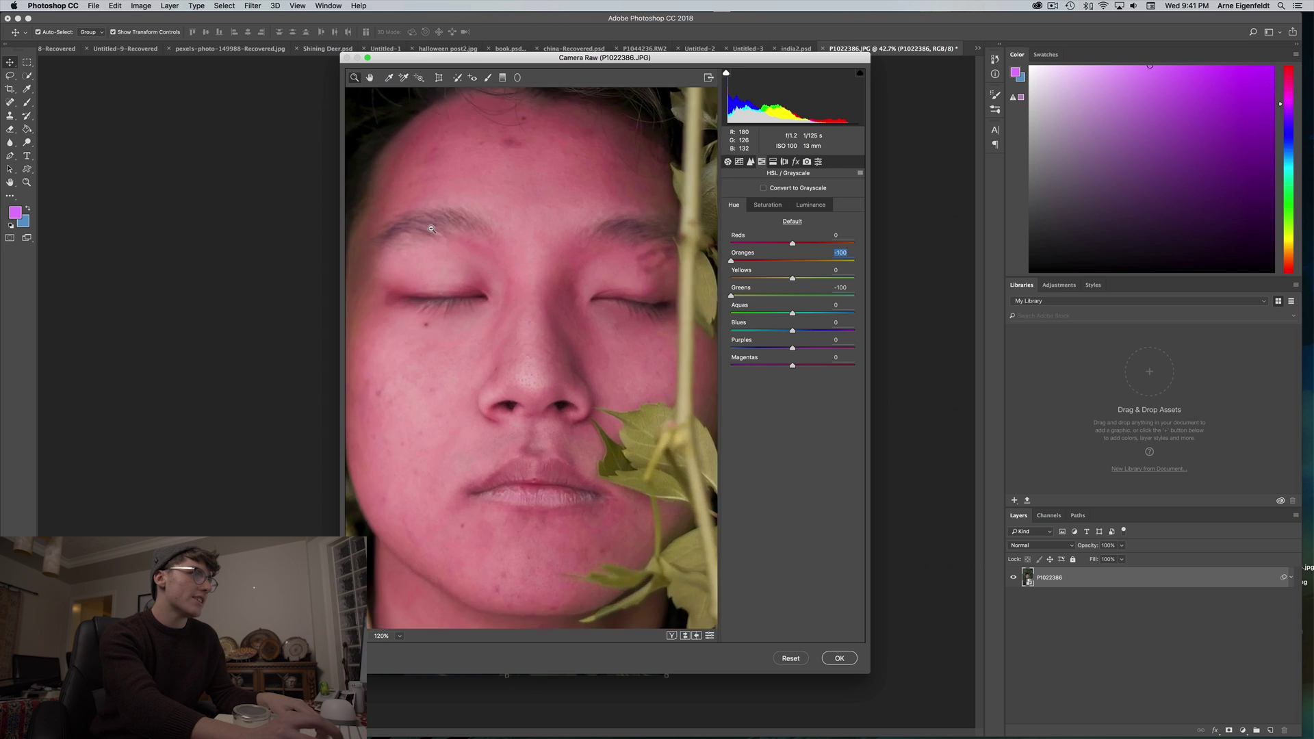
scroll(430, 224, "up", 5)
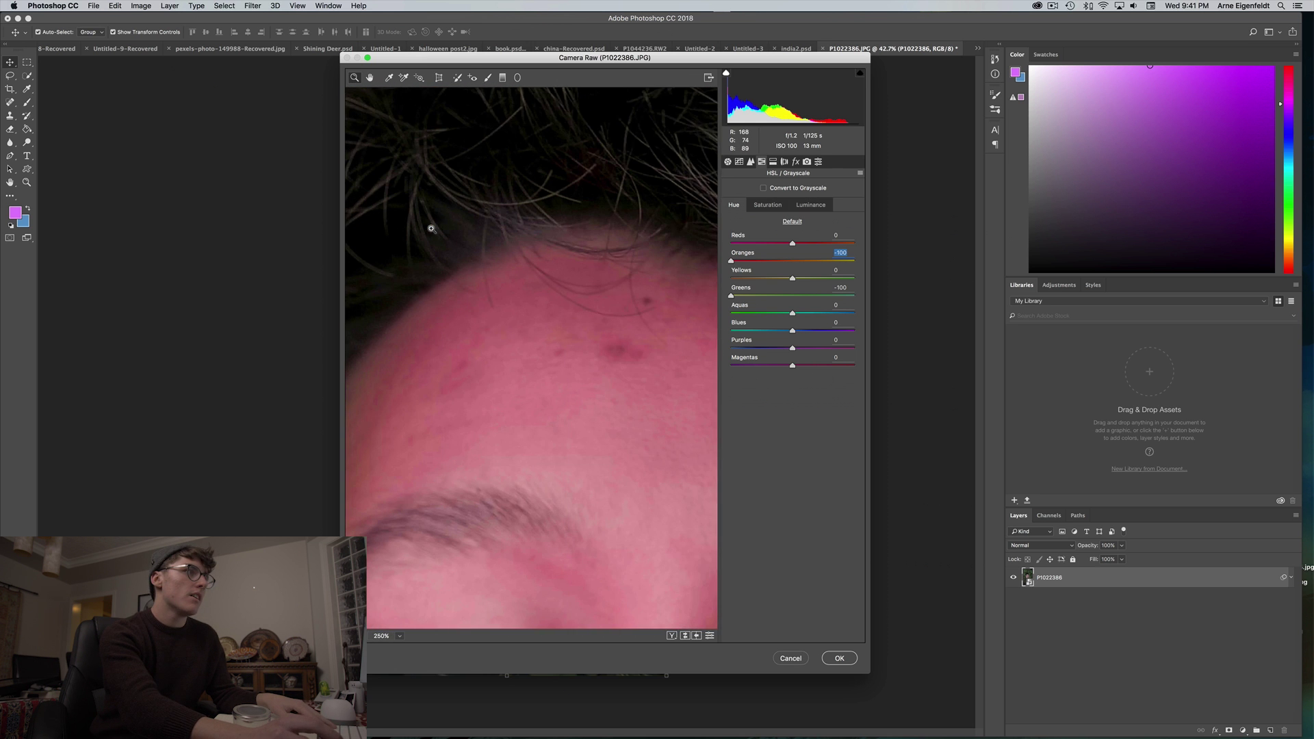
scroll(428, 220, "down", 2)
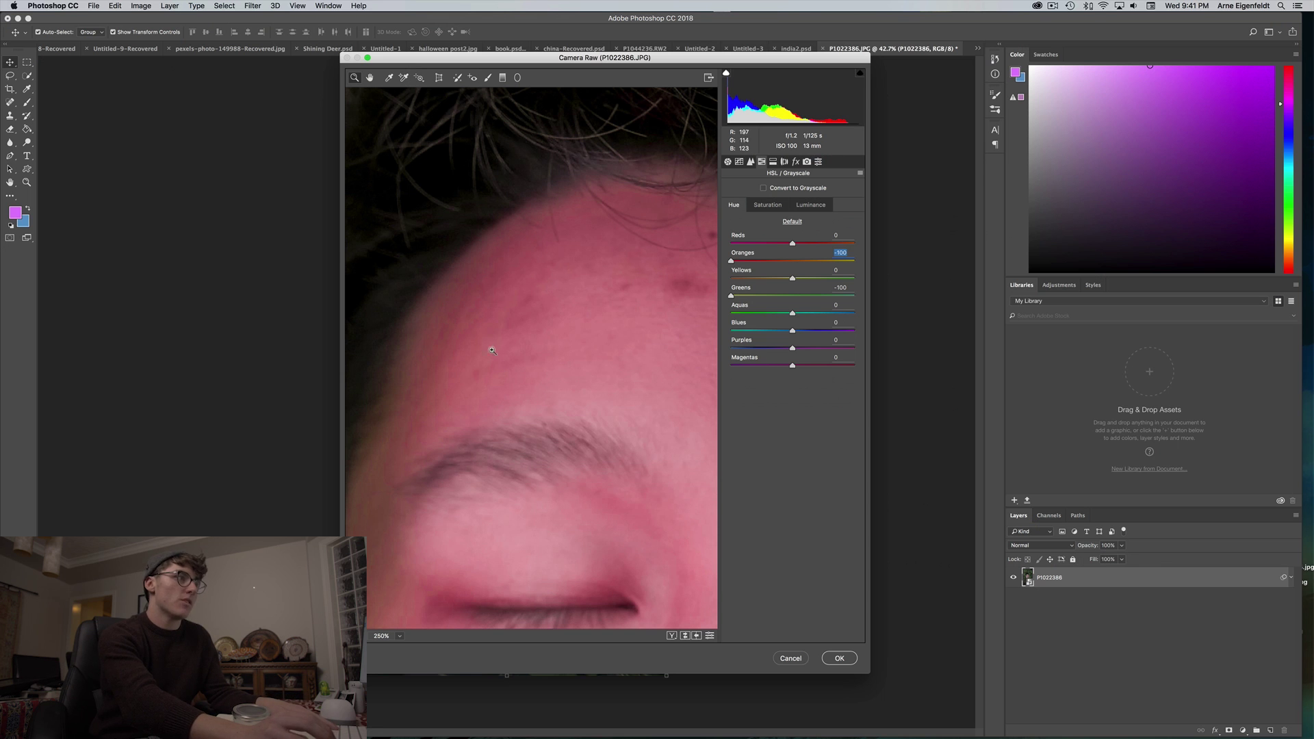
left_click(519, 369, "alt")
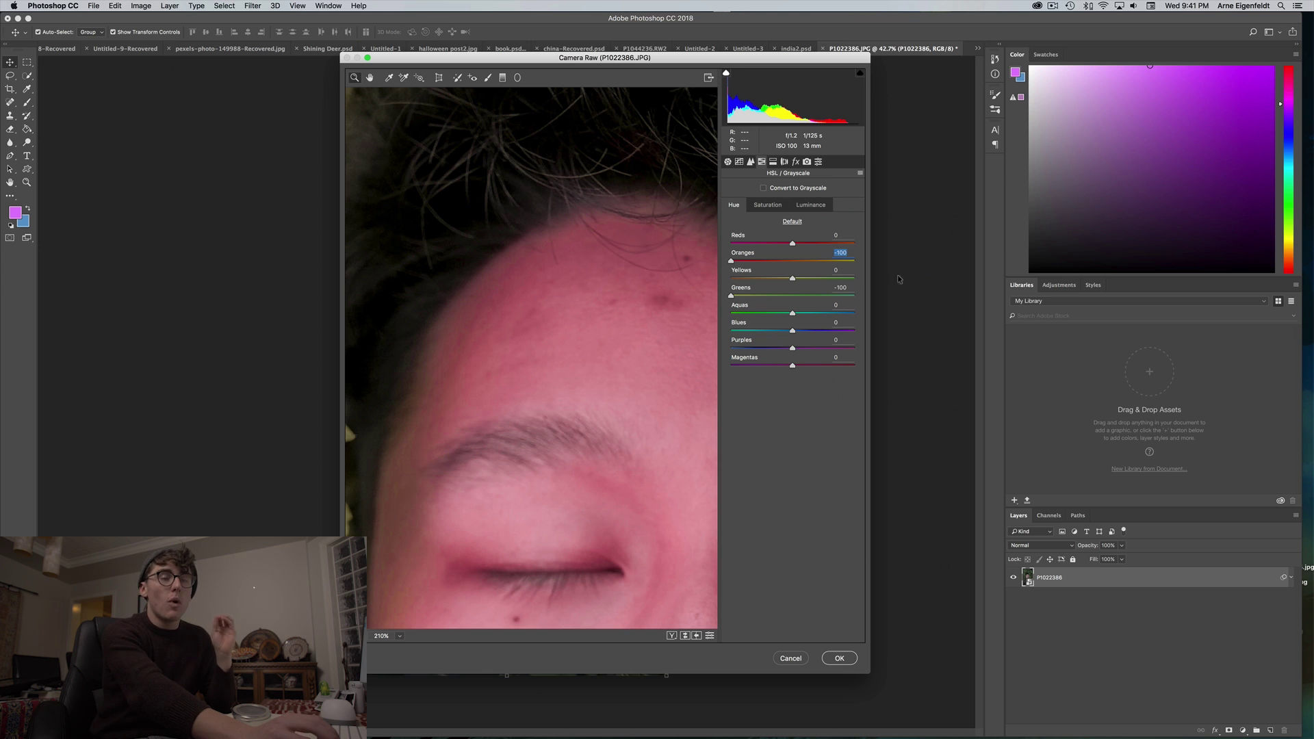
left_click(766, 261)
left_click_drag(766, 264, 769, 265)
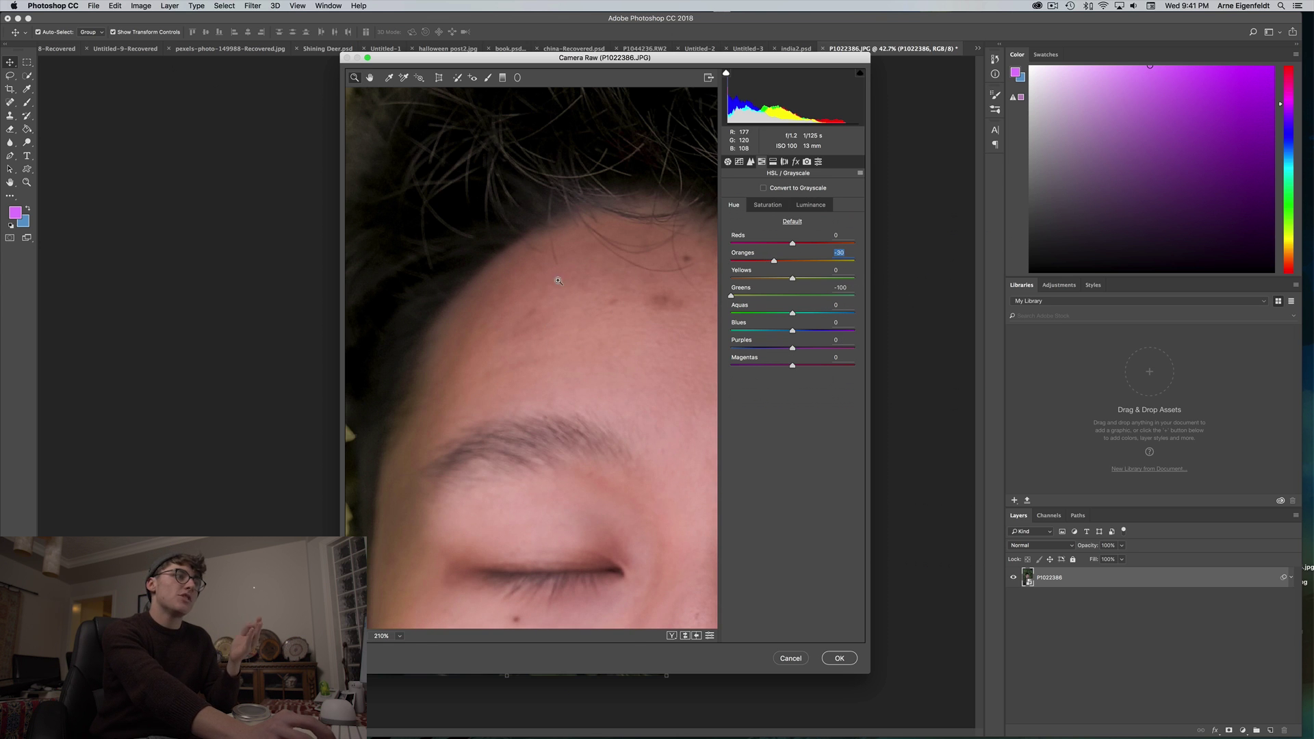
scroll(450, 356, "down", 8)
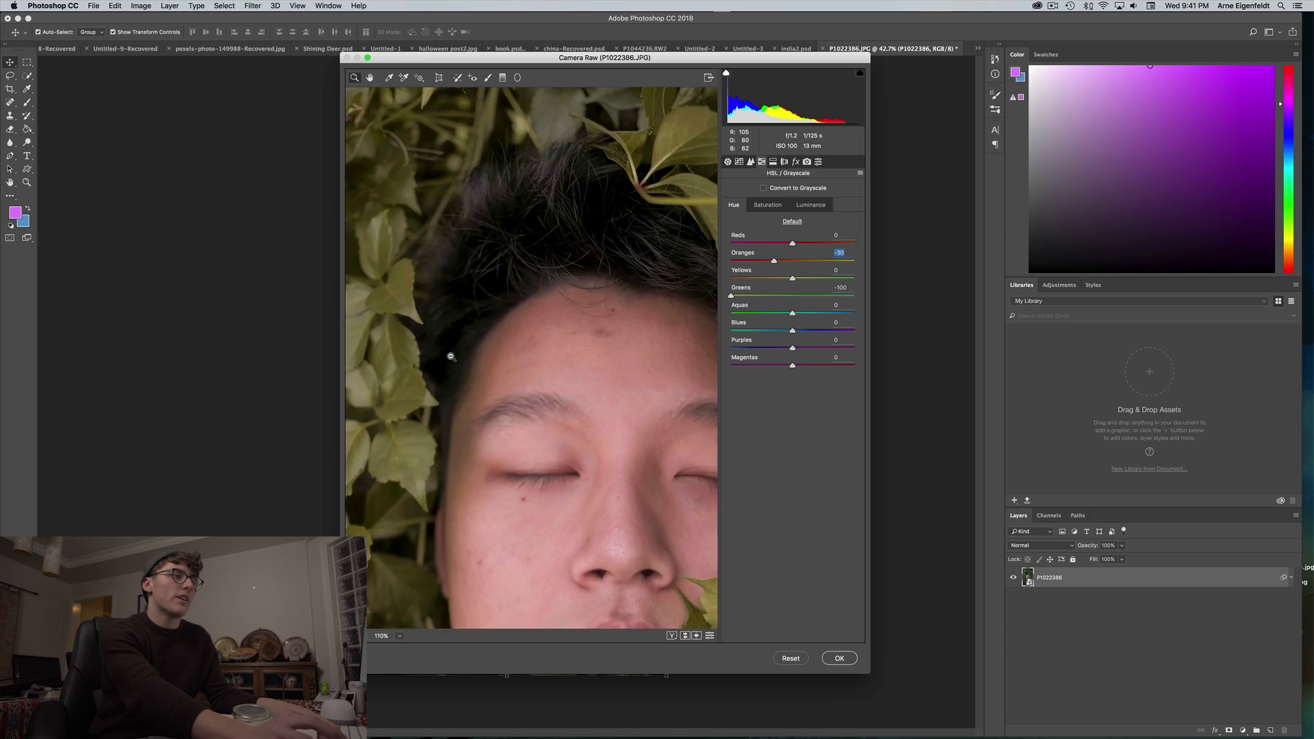
scroll(451, 356, "up", 1)
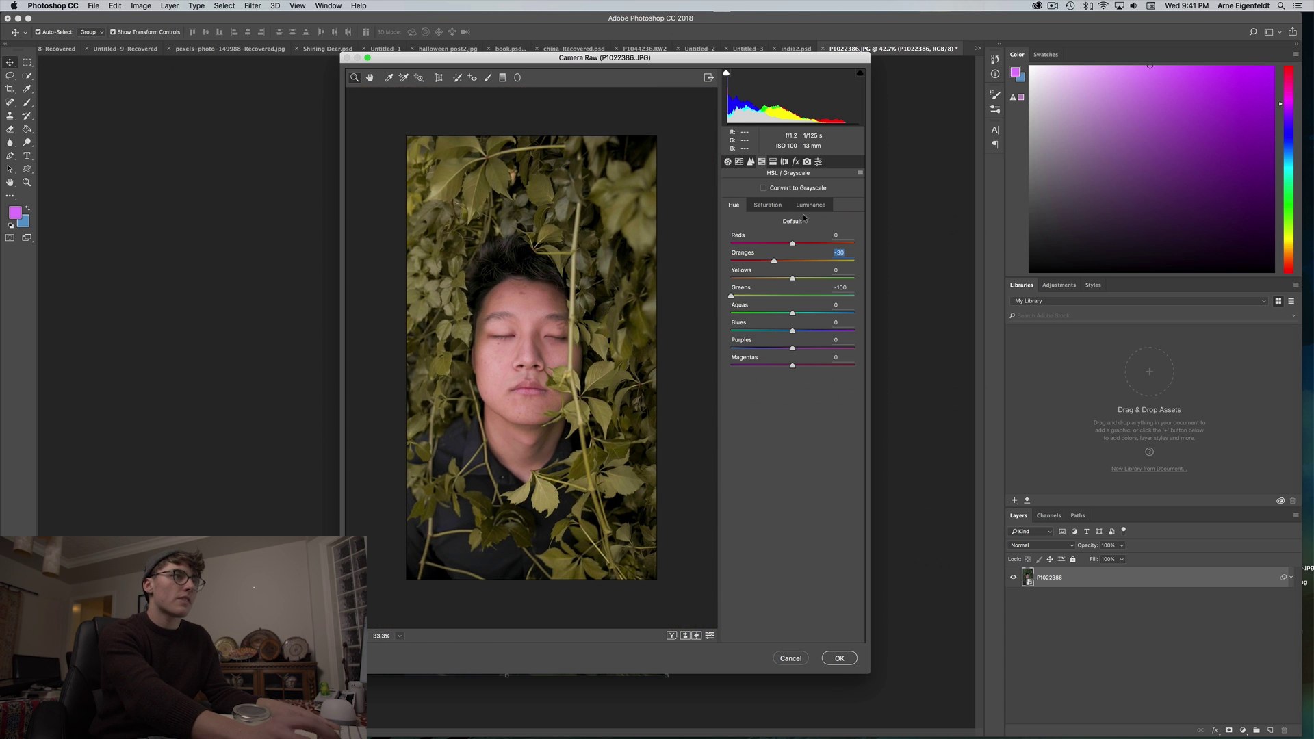
- In Saturation, set Oranges to +15 and start lowering the Greens saturation
left_click(769, 205)
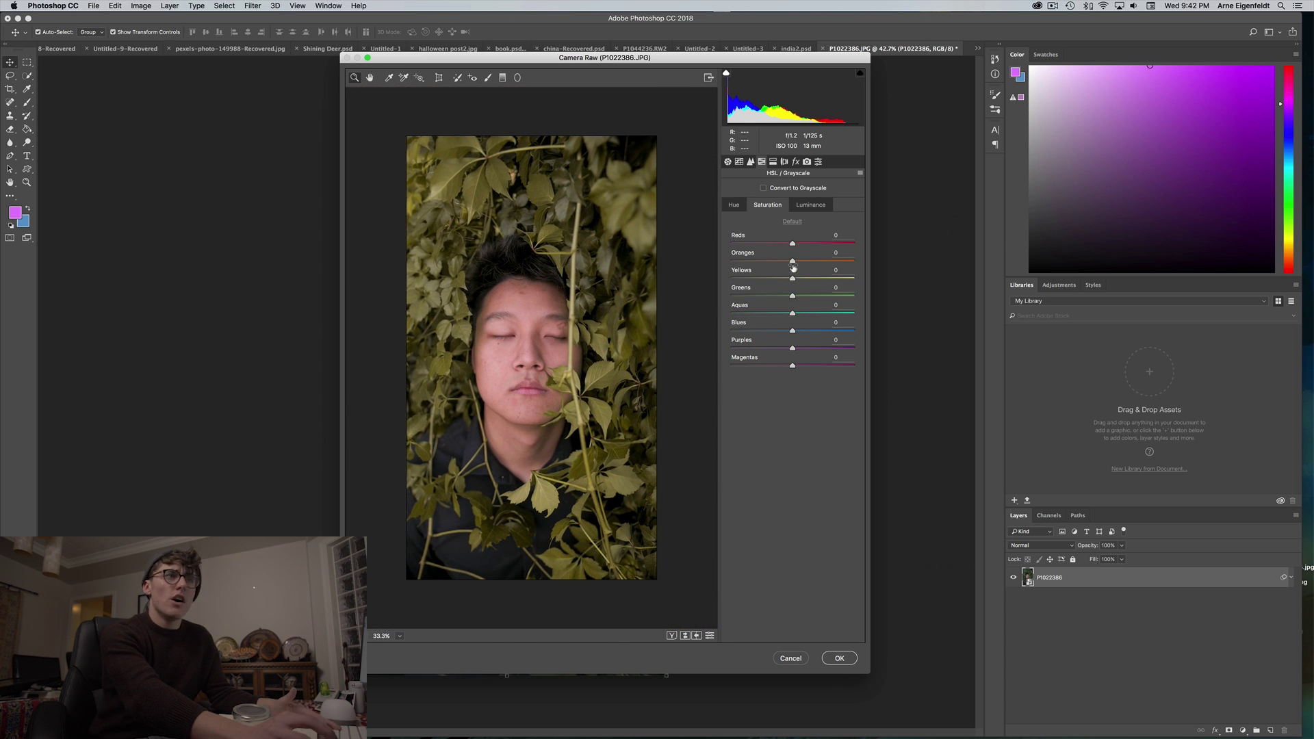
left_click_drag(807, 258, 767, 268)
double_click(797, 263)
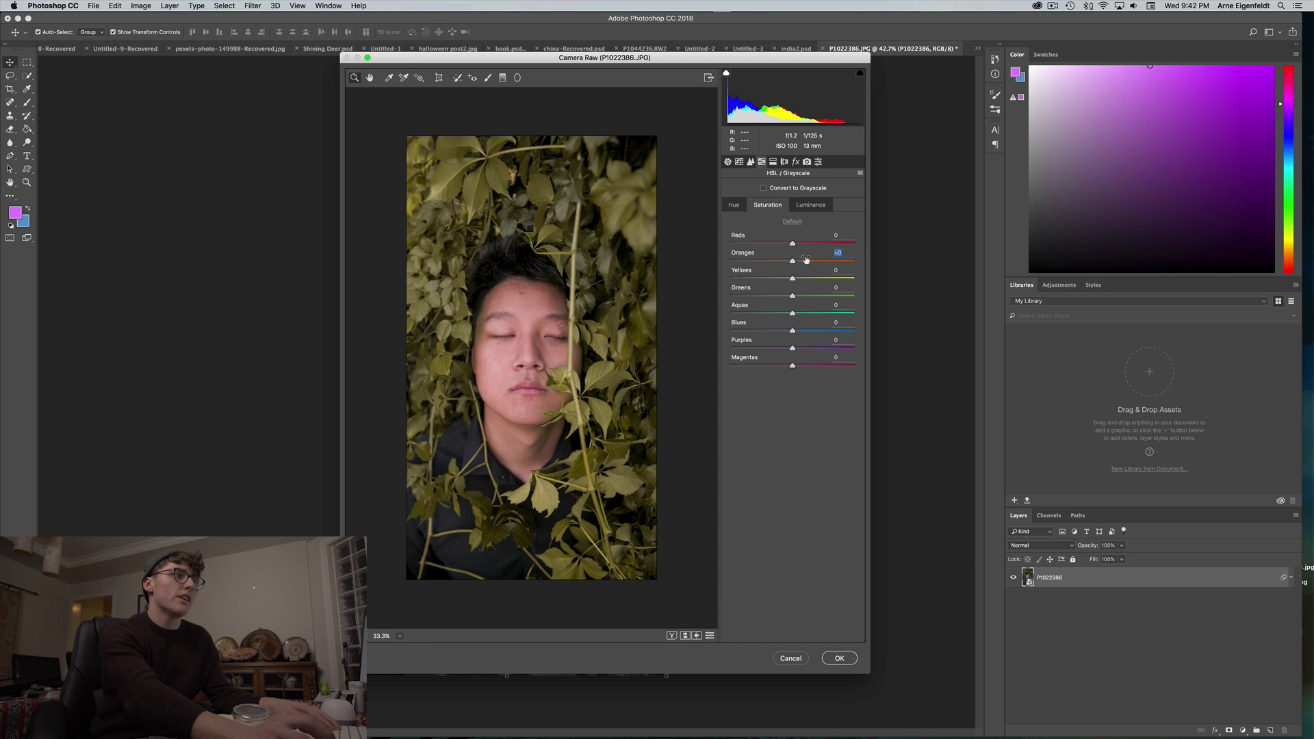
mouse_move(821, 260)
left_mouse_down()
mouse_move(780, 264)
mouse_move(807, 262)
left_mouse_up()
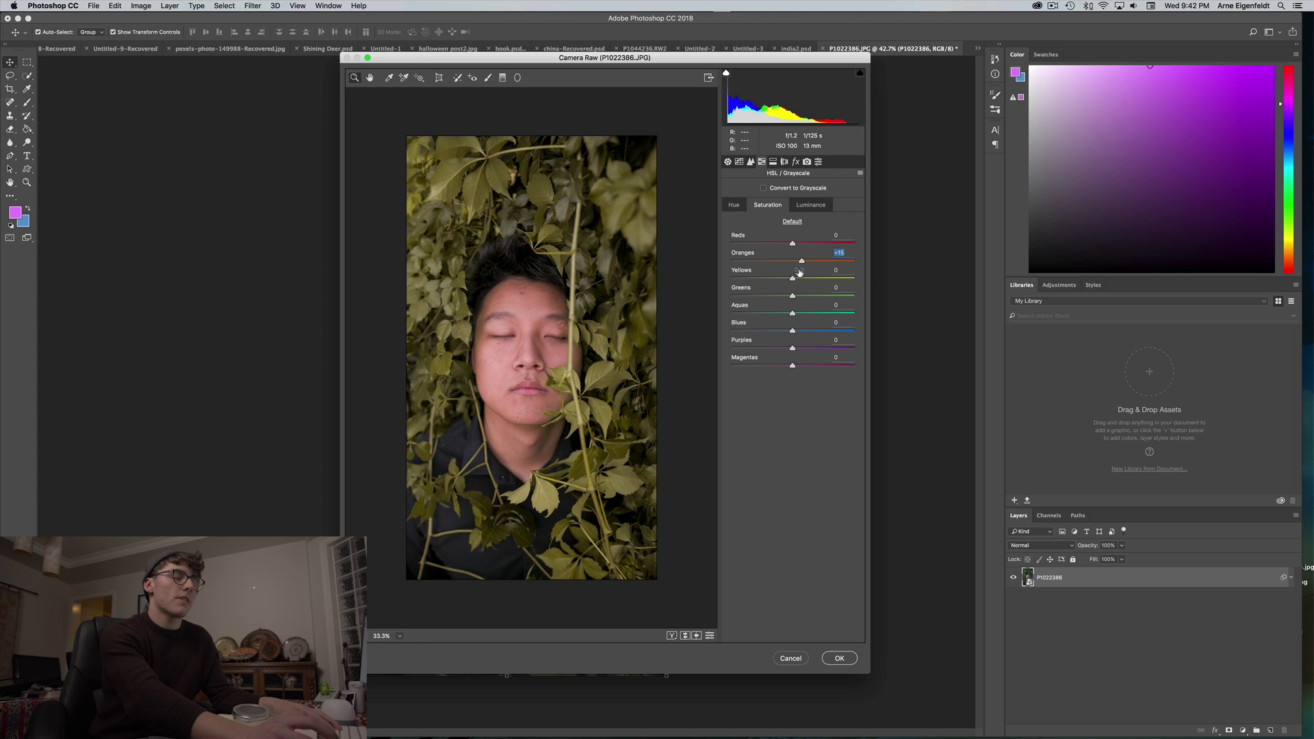
left_click_drag(857, 298, 798, 297)
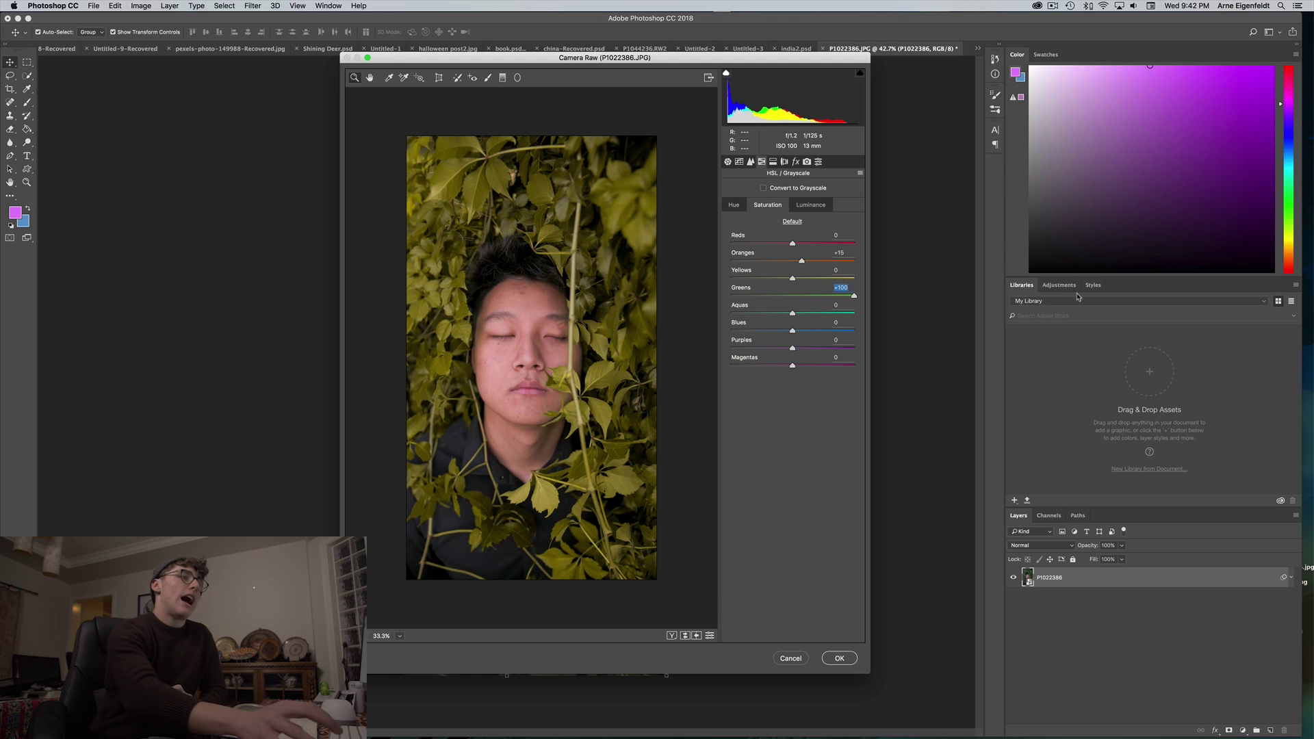
left_click_drag(854, 296, 799, 303)
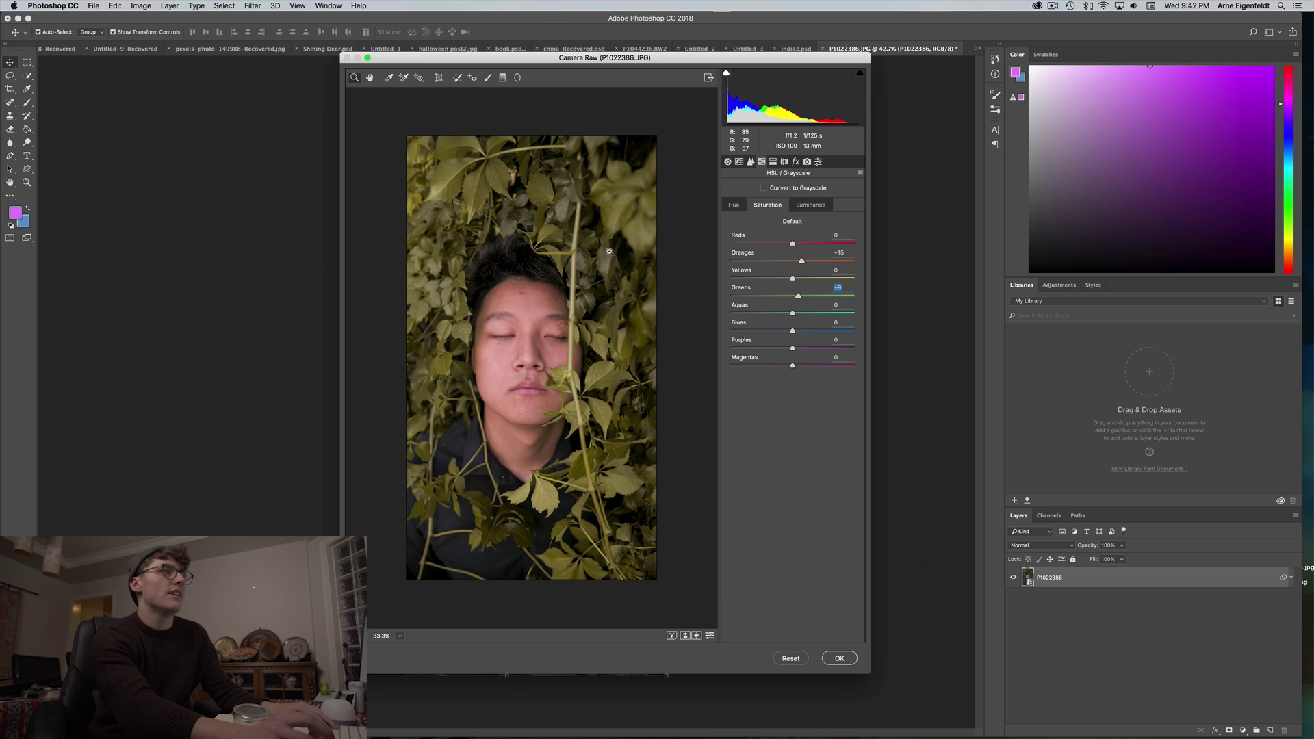
- Check the foliage at different zoom levels and settle the Greens saturation at +28
left_click(736, 207)
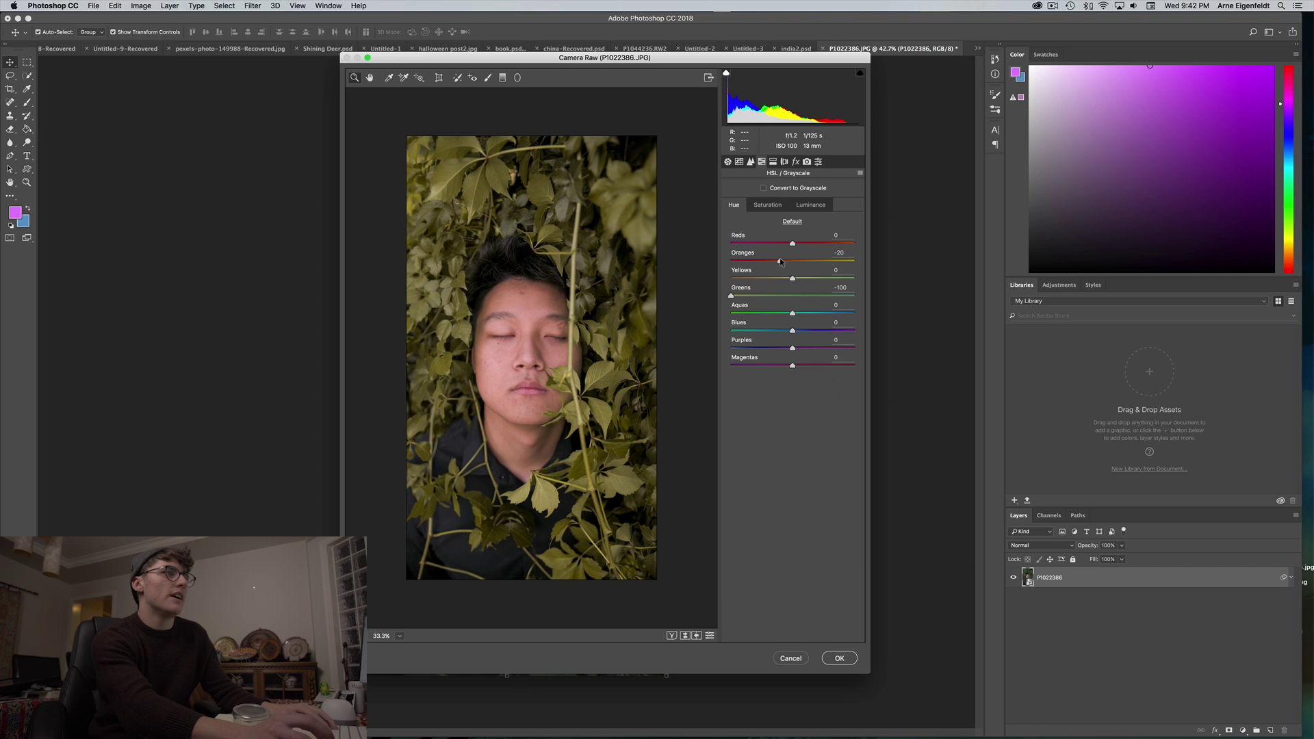
left_click(504, 265)
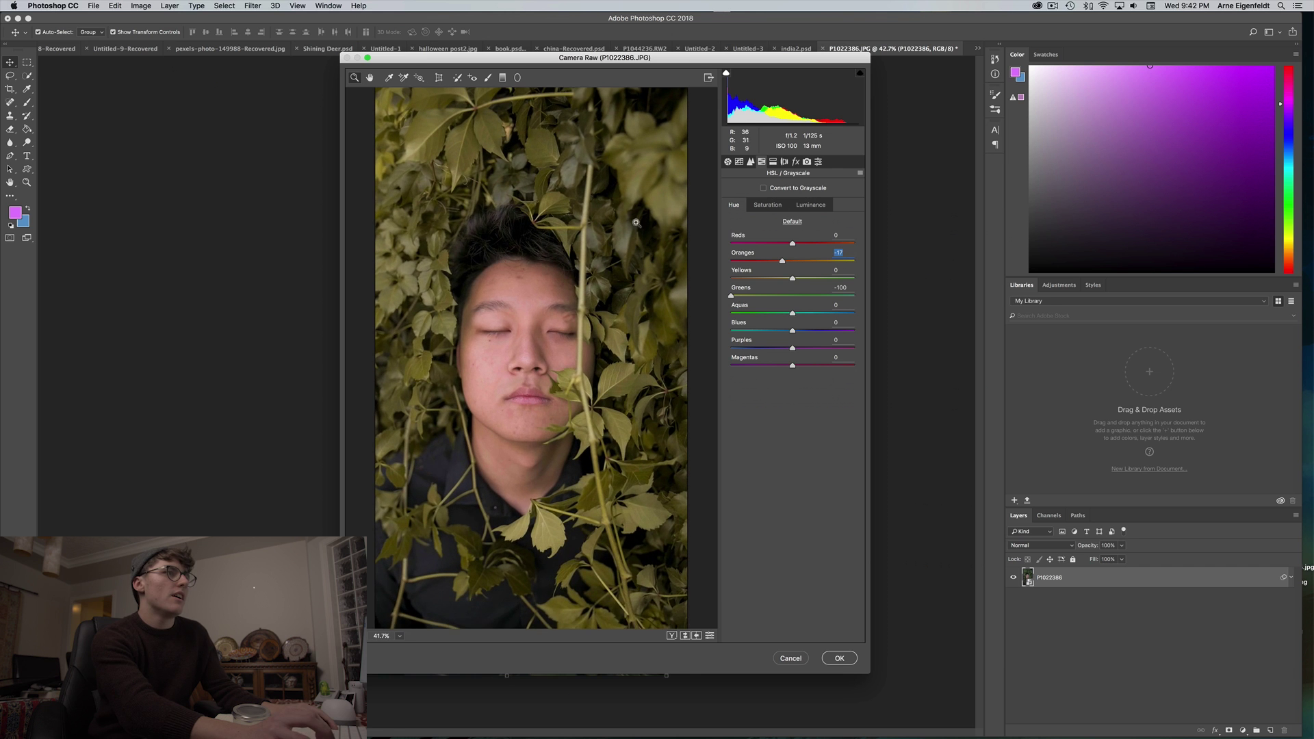
left_click(611, 234, "alt")
left_click(761, 207)
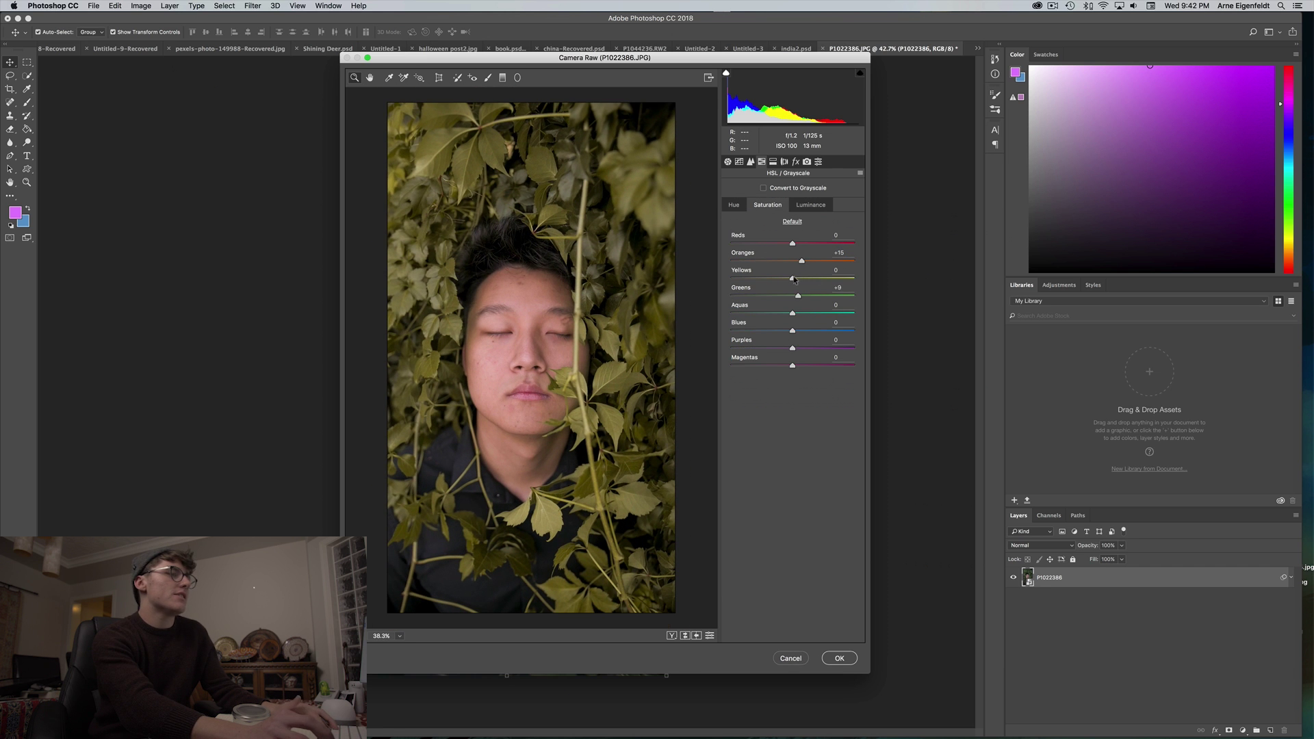
left_click_drag(806, 298, 767, 301)
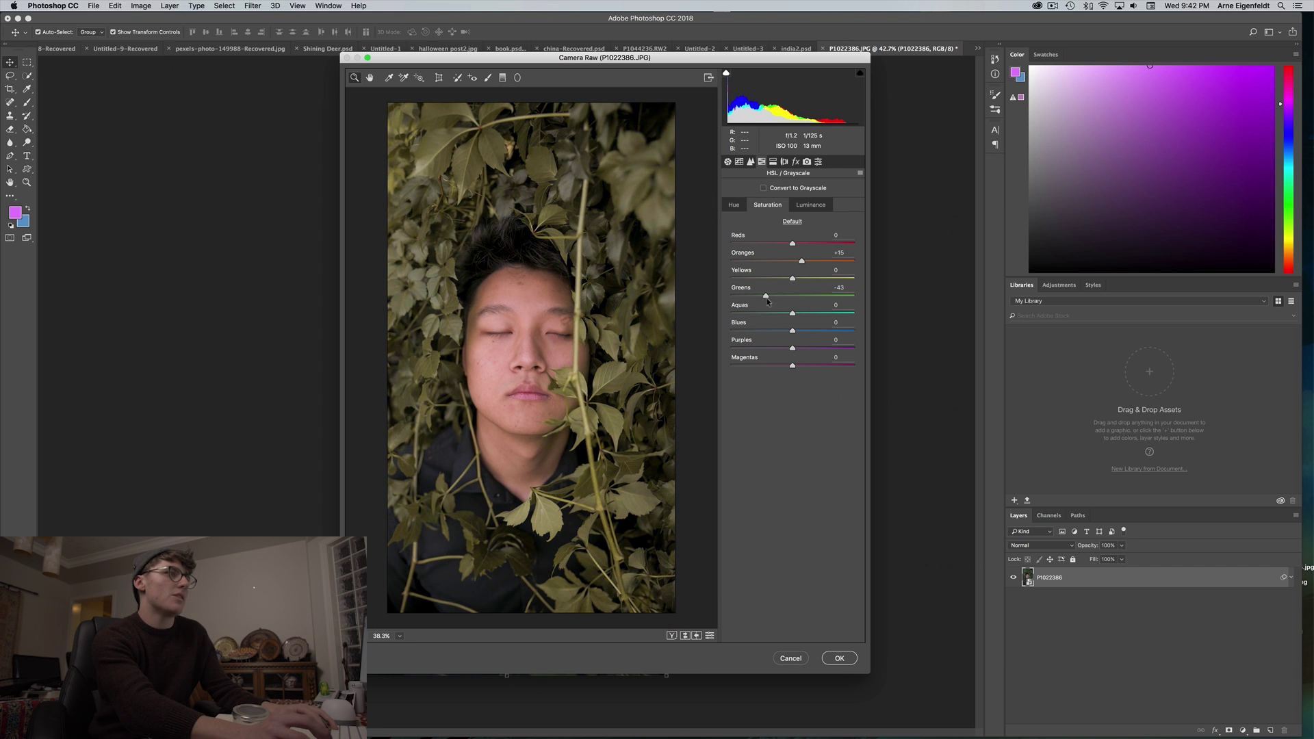
left_click(680, 297, "alt")
left_click(680, 298)
left_click(571, 285, "alt")
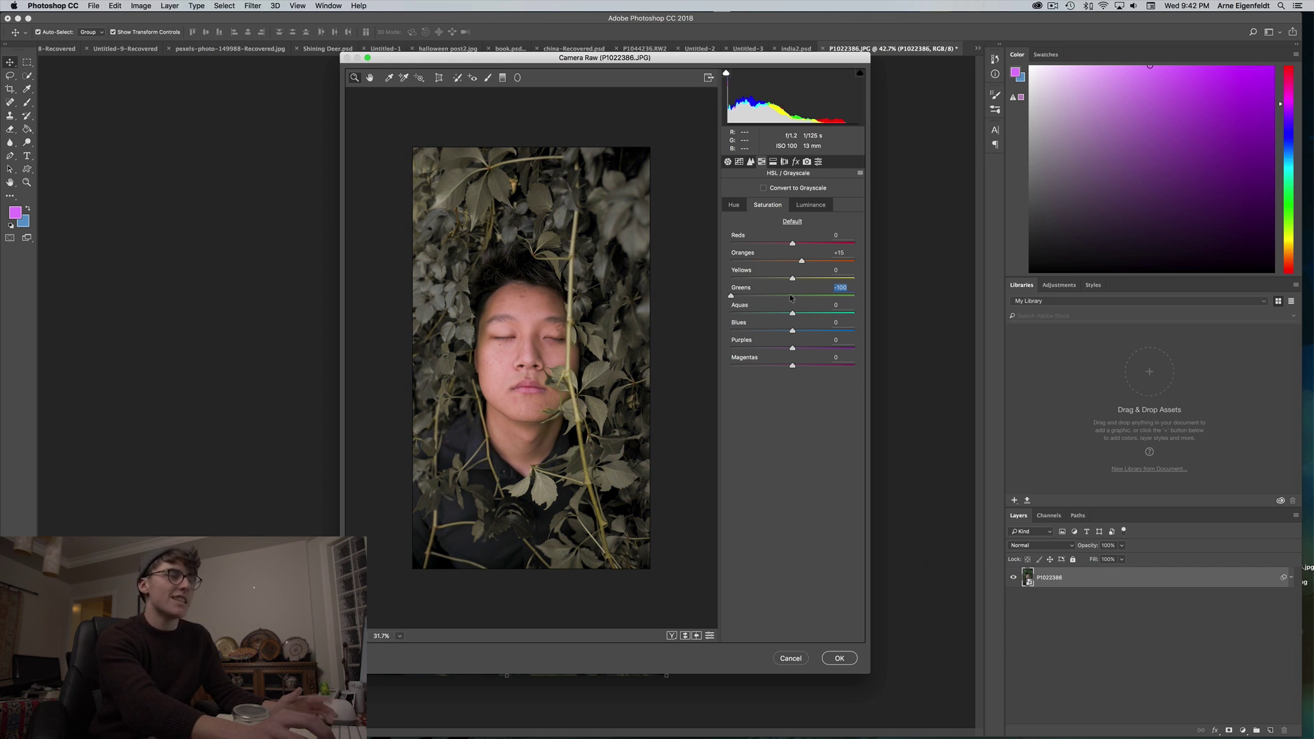
left_click_drag(773, 296, 791, 296)
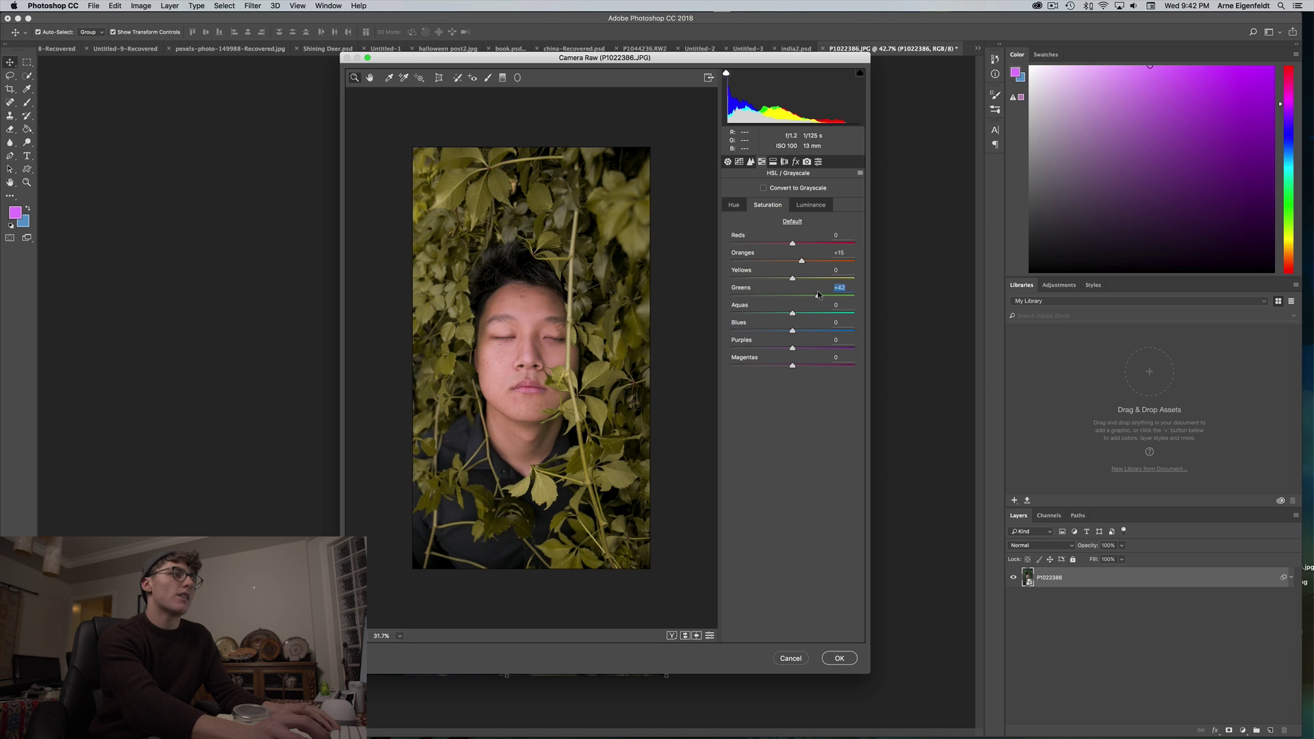
left_click(627, 318)
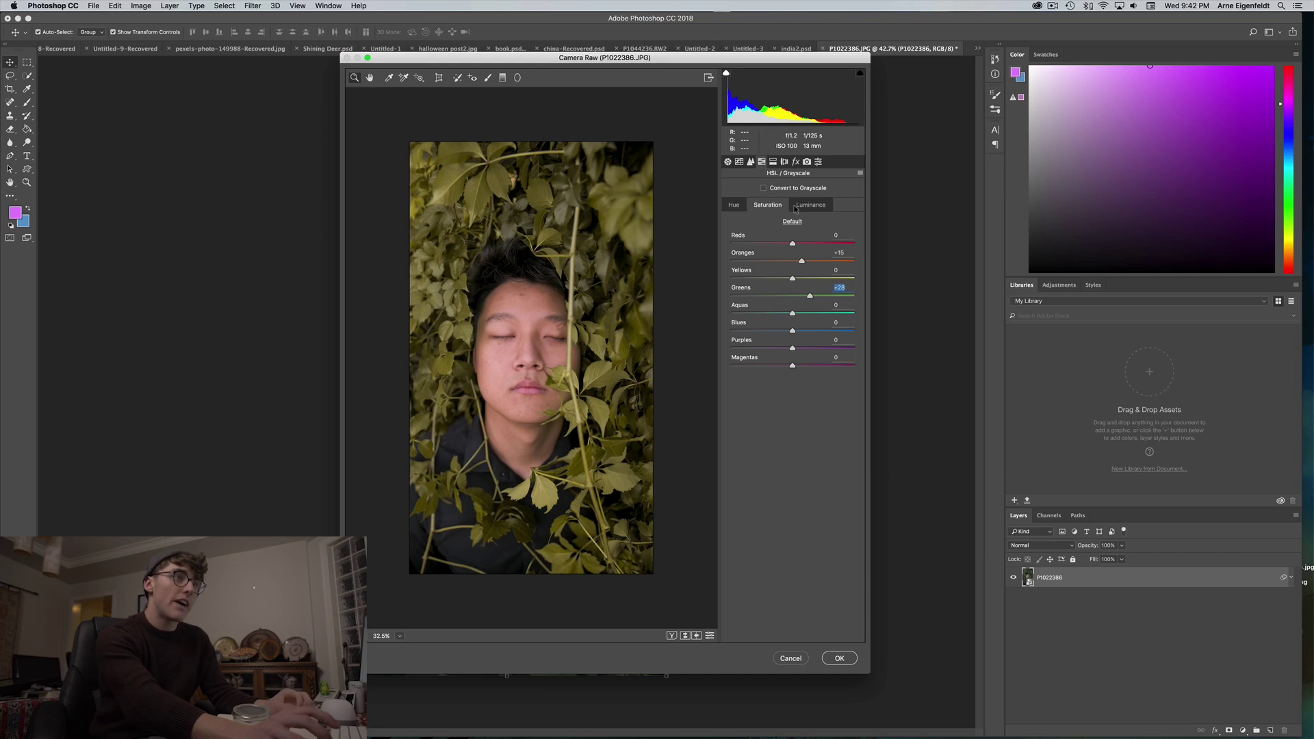
left_click(807, 208)
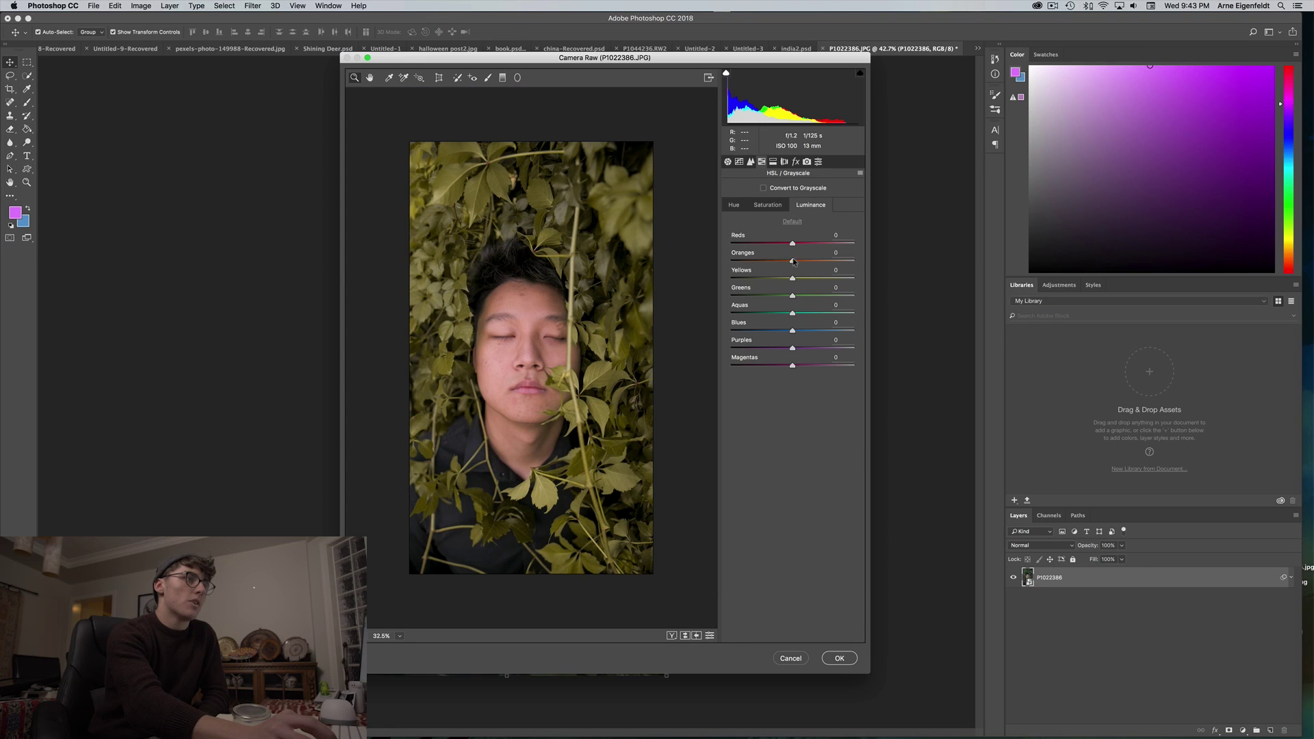
- Test the Oranges luminance from maximum to darker before returning it near neutral
left_click_drag(794, 261, 982, 266)
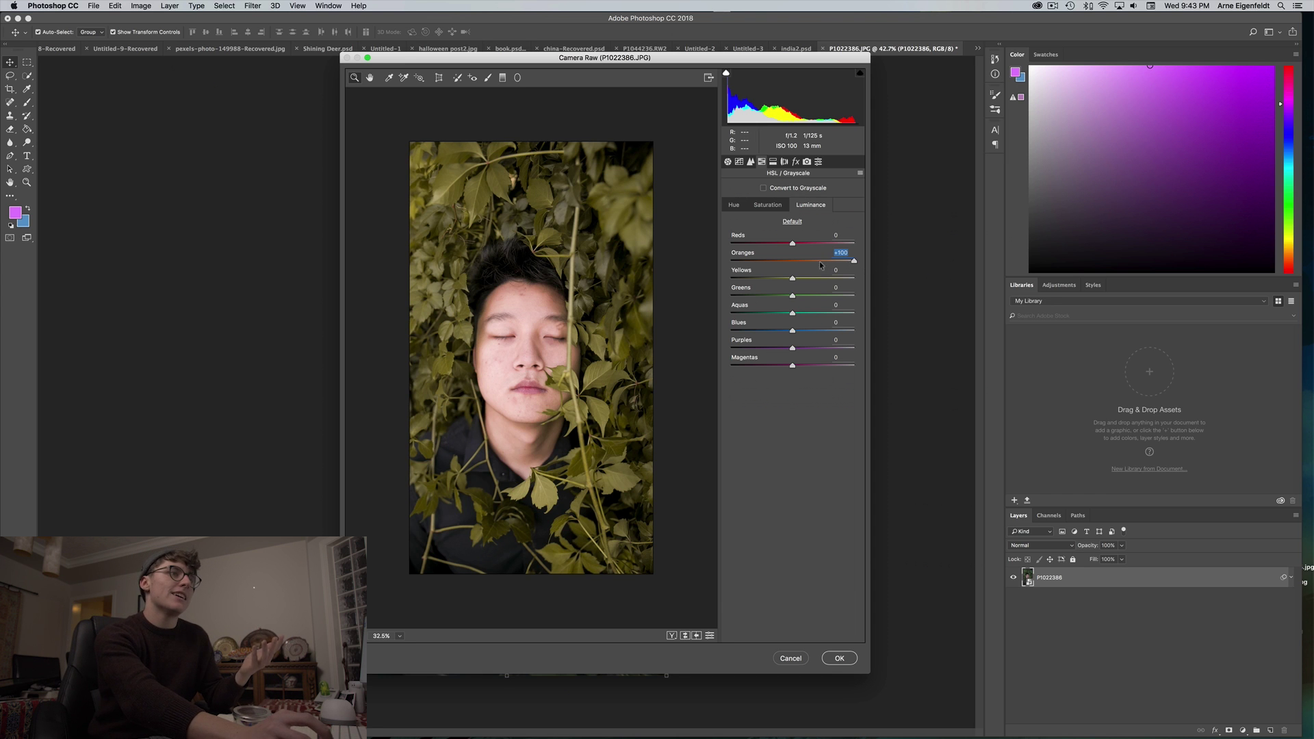
left_click_drag(821, 266, 807, 262)
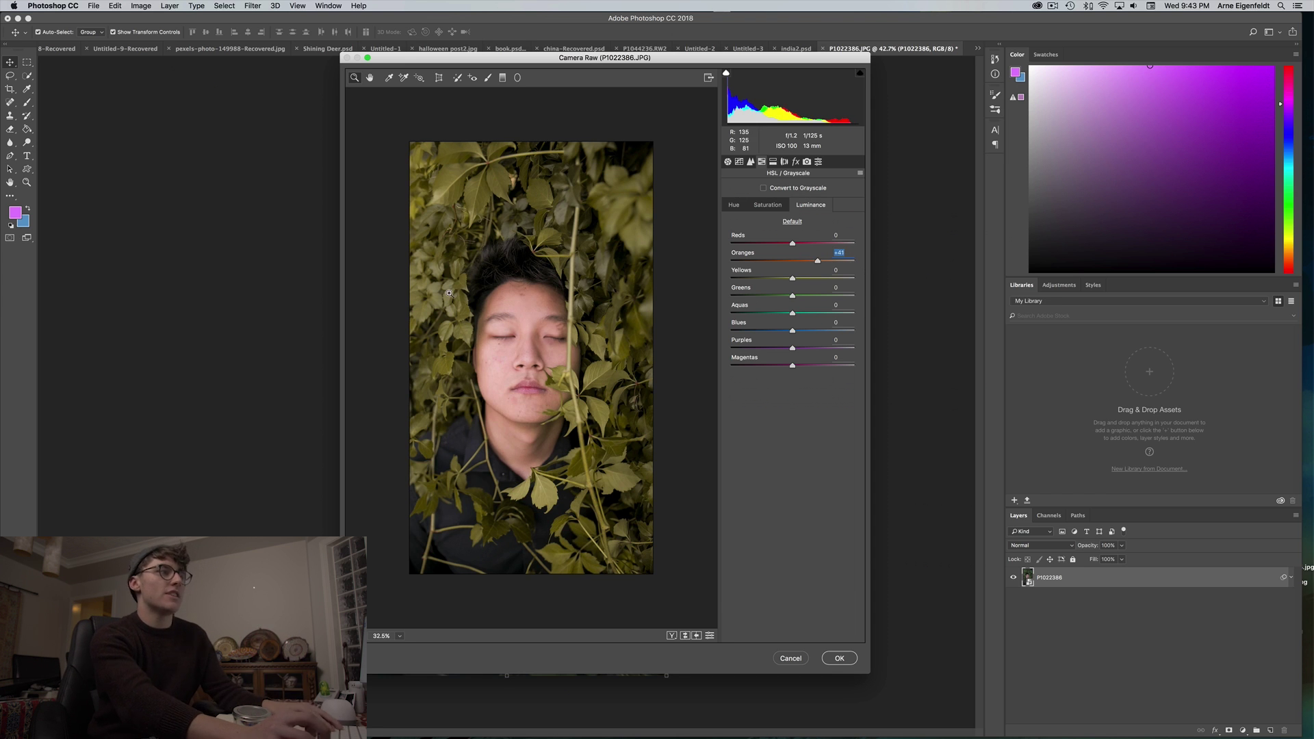
scroll(480, 295, "down", 3)
scroll(513, 295, "up", 2)
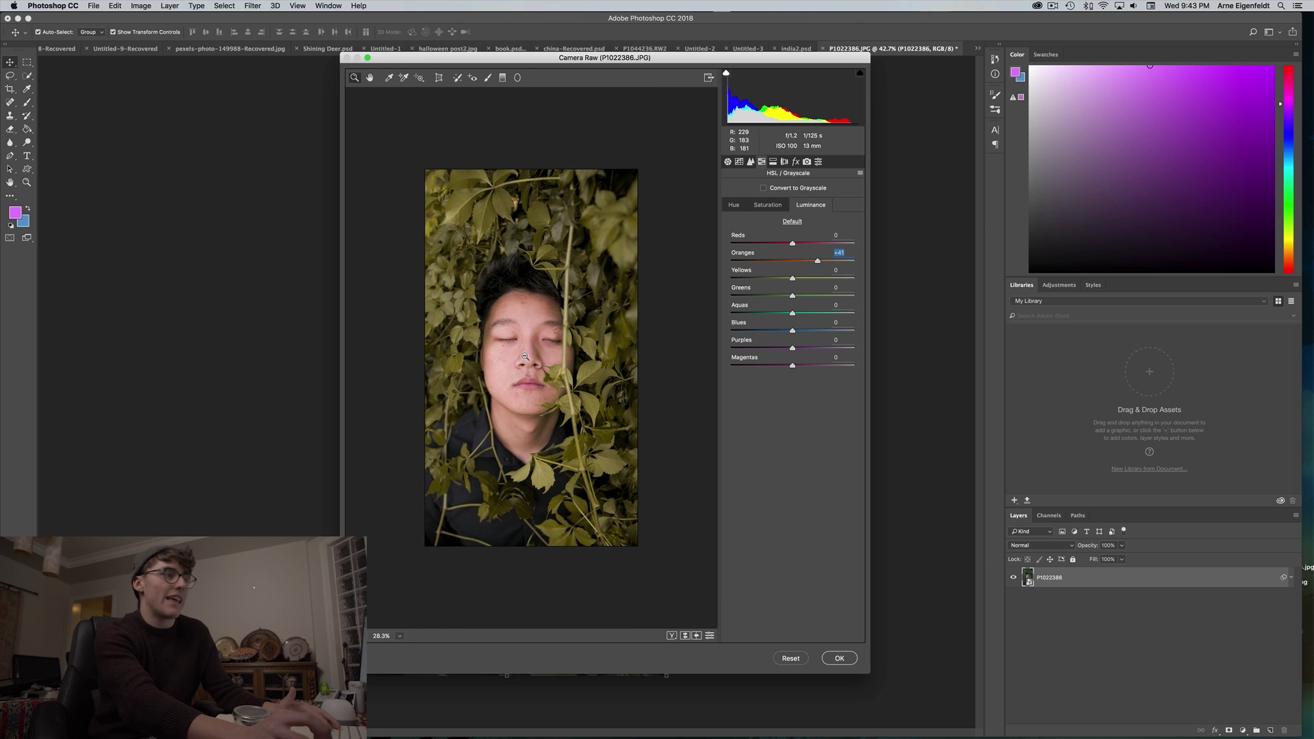
scroll(525, 356, "up", 2)
left_click_drag(808, 265, 681, 265)
scroll(684, 267, "down", 2)
scroll(678, 280, "up", 1)
left_click(791, 262)
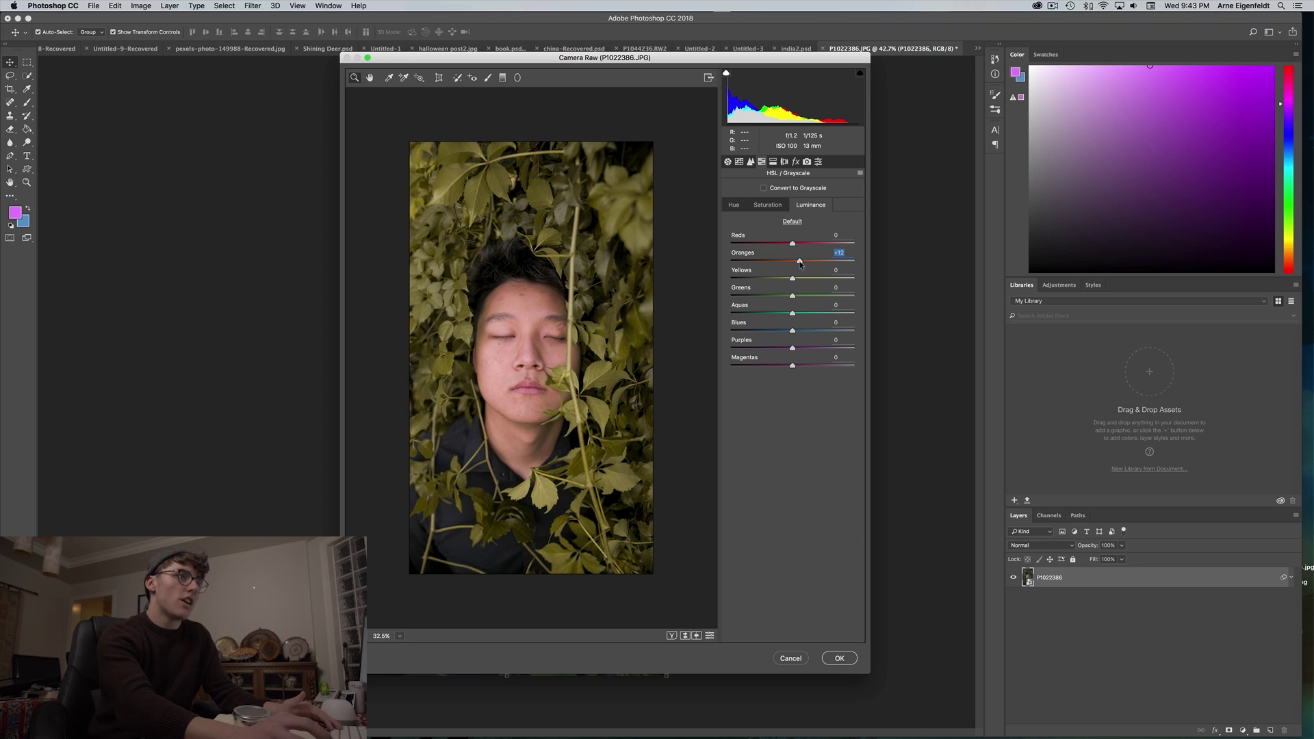
- Set Reds luminance to +13, keep Greens at 0 and Oranges at -5
left_click_drag(854, 243, 762, 244)
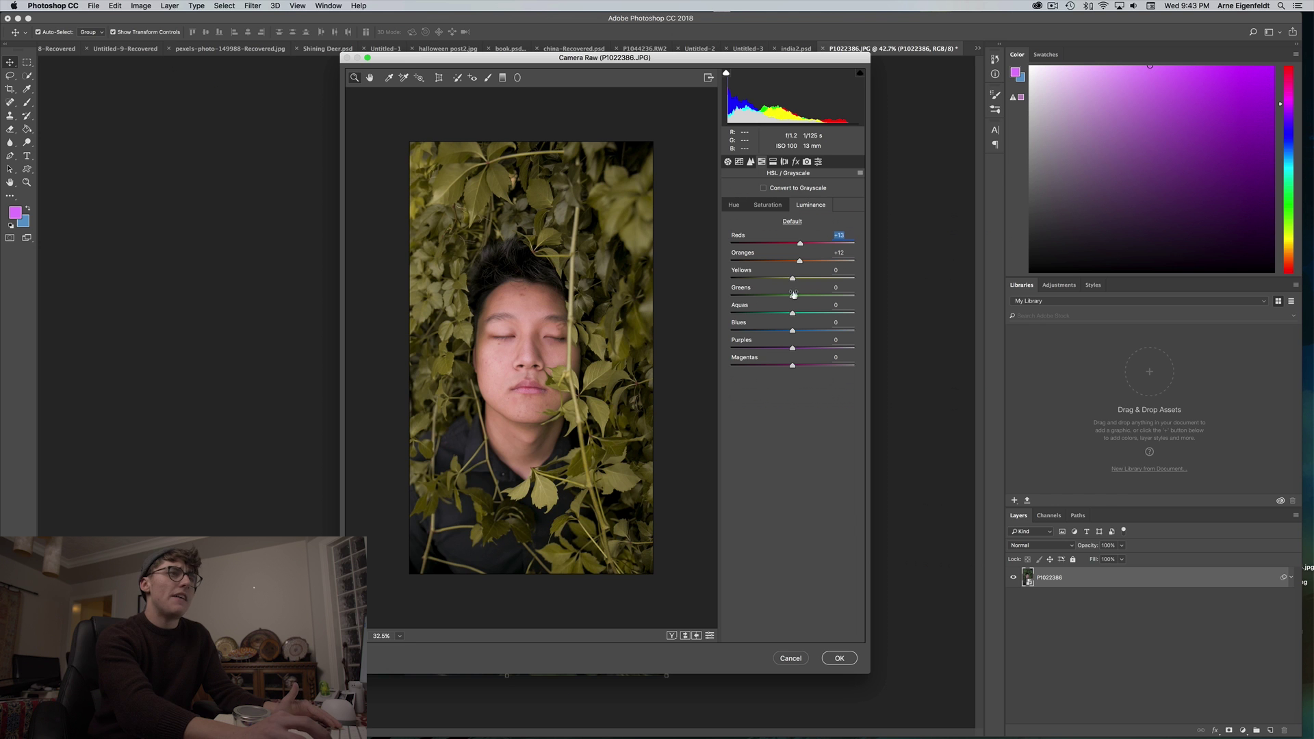
left_click_drag(793, 296, 407, 322)
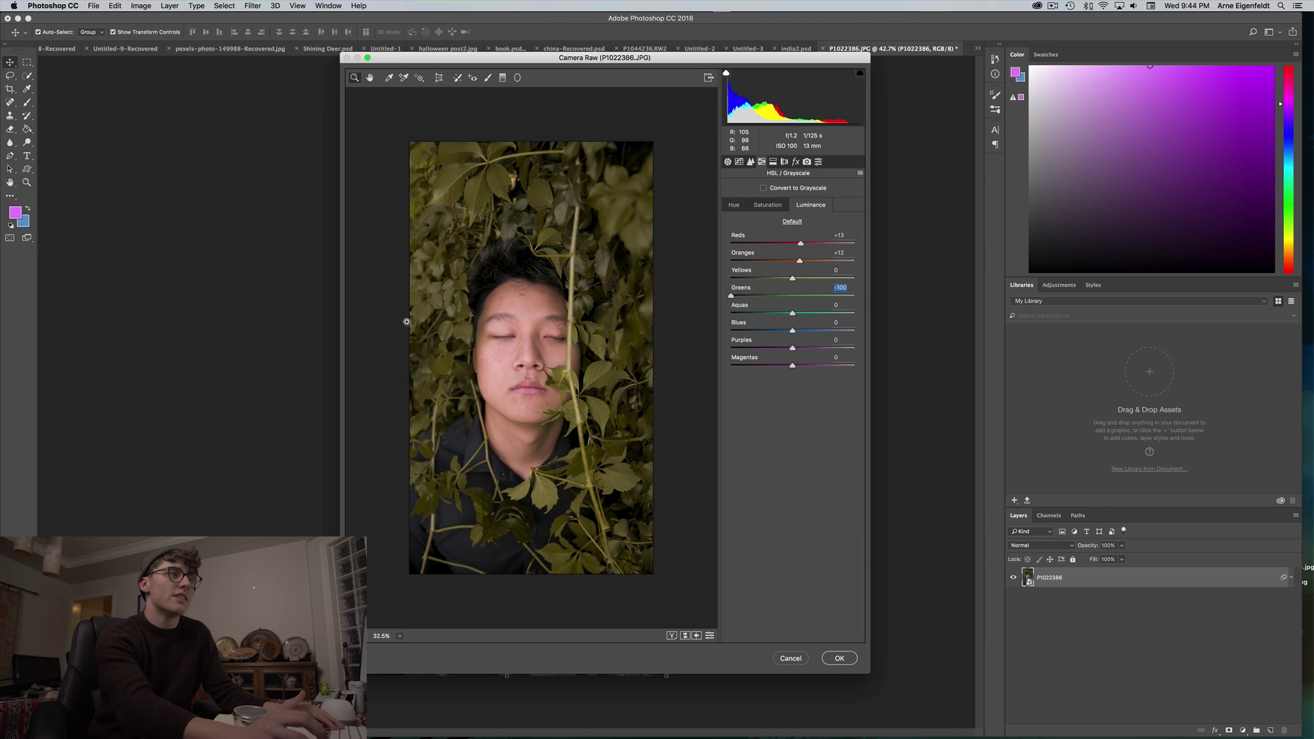
type("0")
left_click_drag(795, 299, 861, 297)
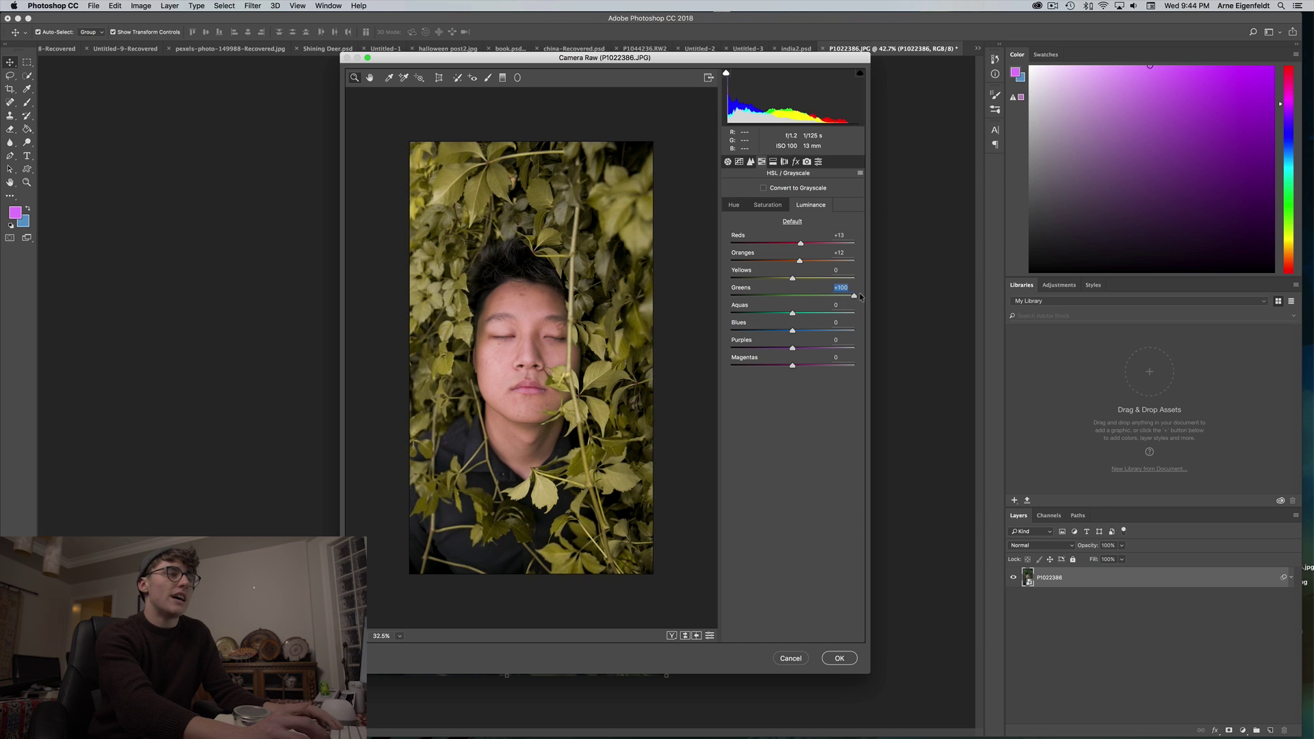
scroll(524, 326, "down", 1)
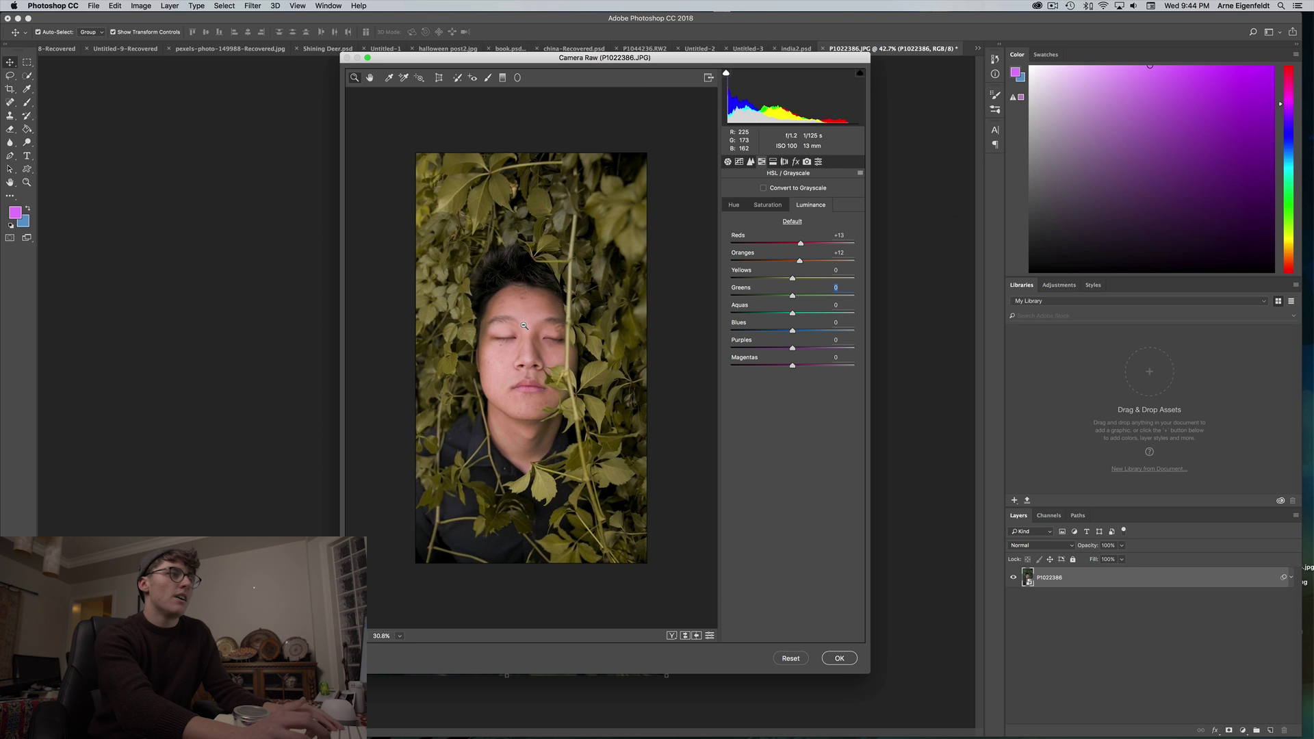
scroll(524, 325, "up", 1)
left_click_drag(799, 263, 787, 269)
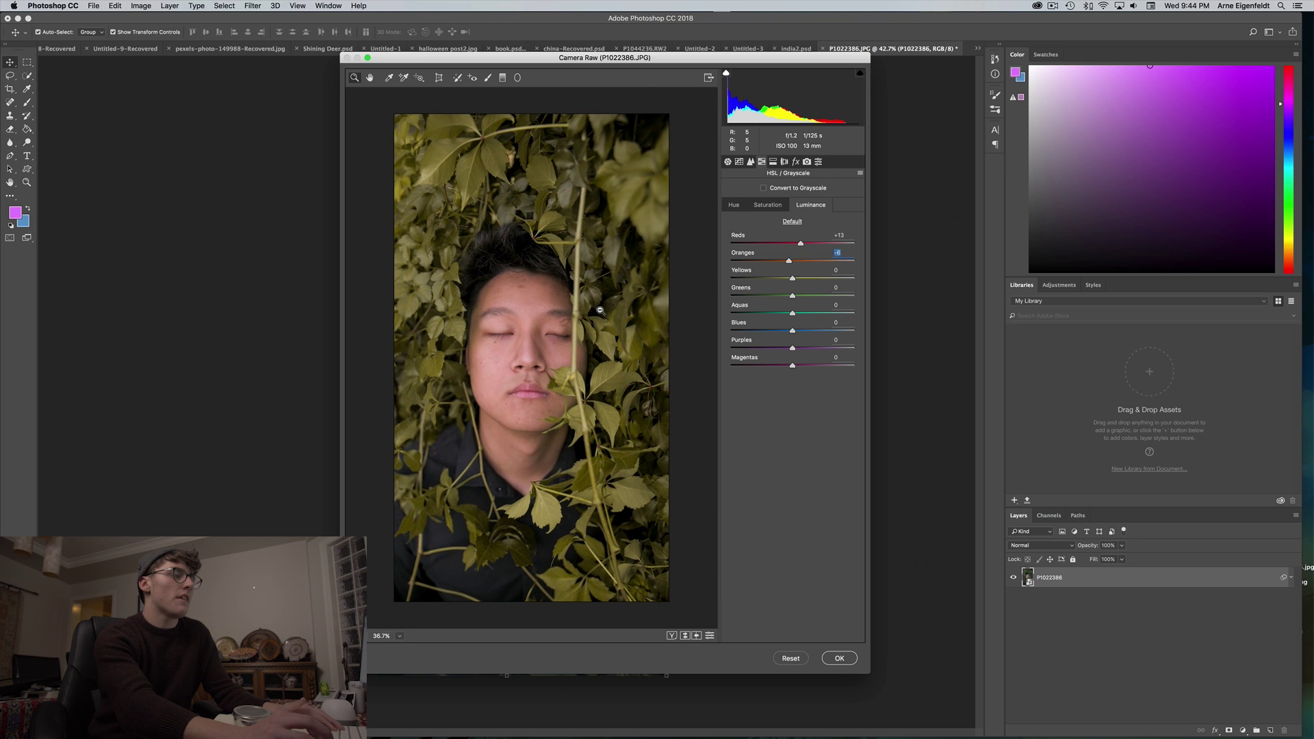
scroll(600, 310, "down", 1)
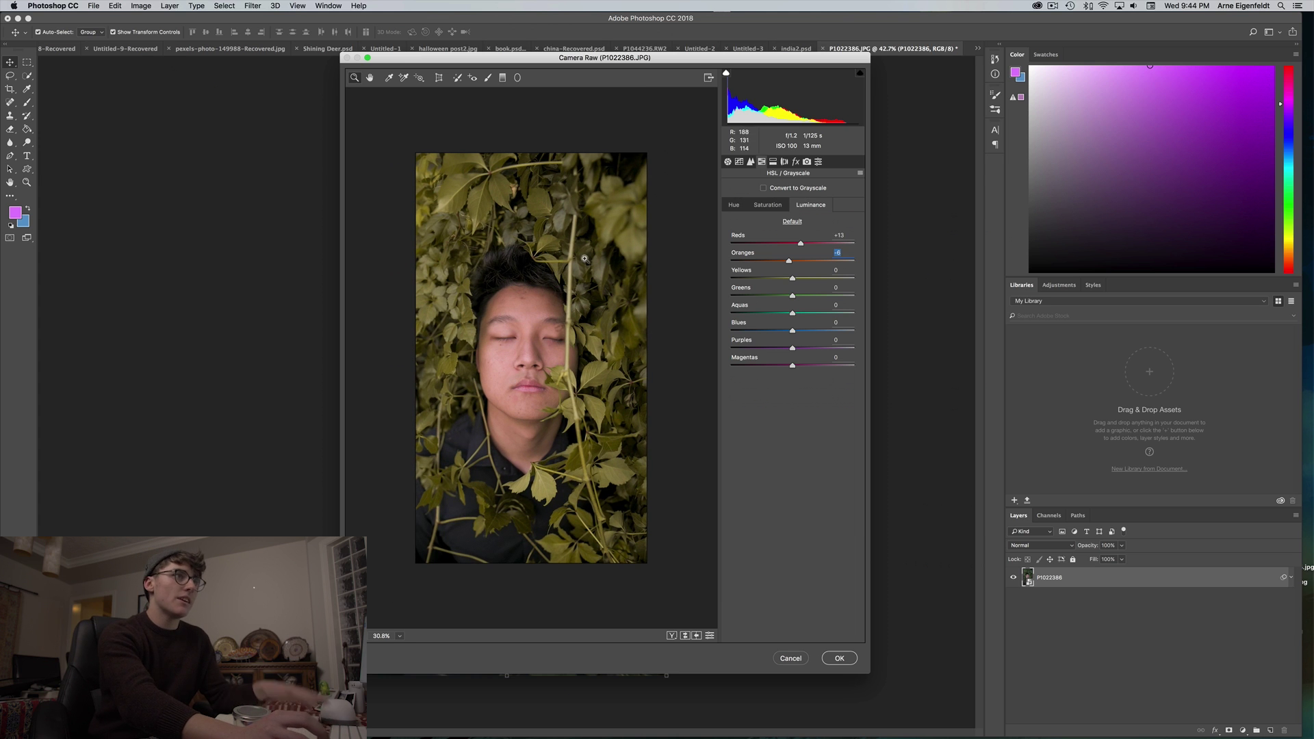
left_click(728, 162)
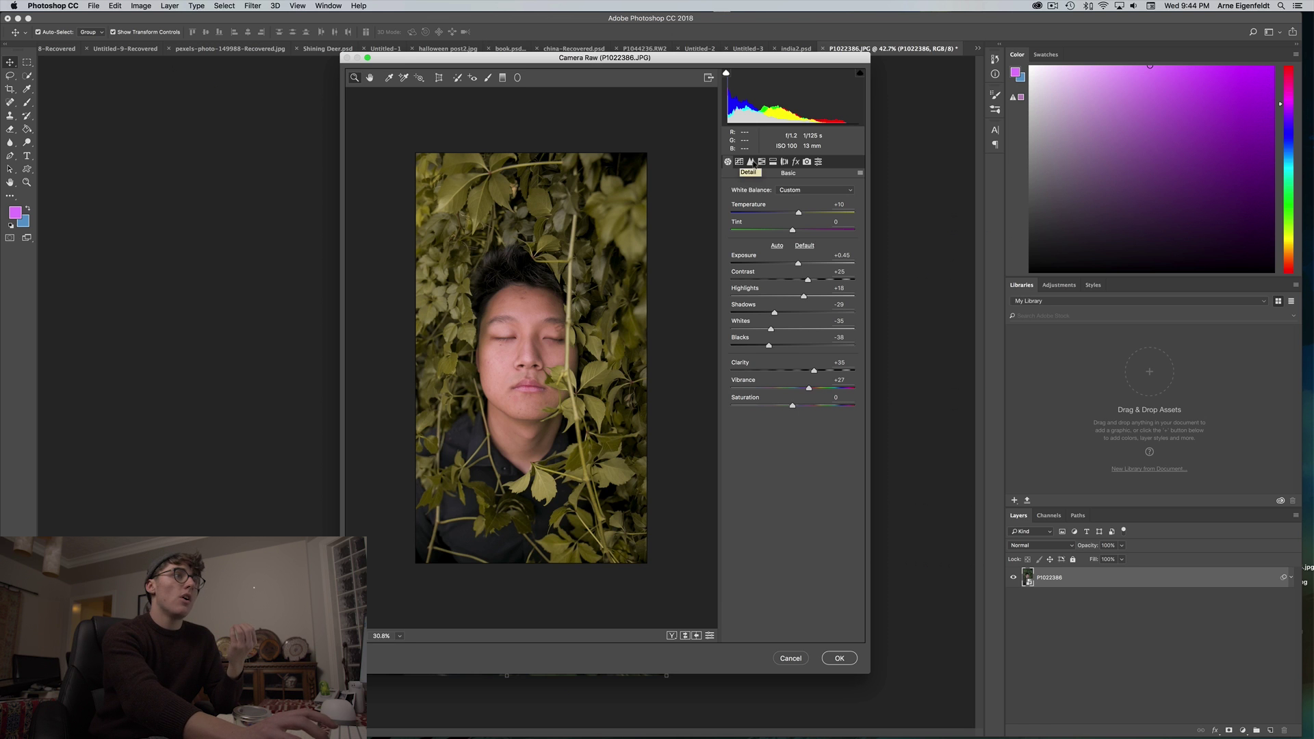
- Set Detail sharpening Amount to 34 and check the face zoomed in before fitting the view
left_click(762, 162)
left_click(751, 162)
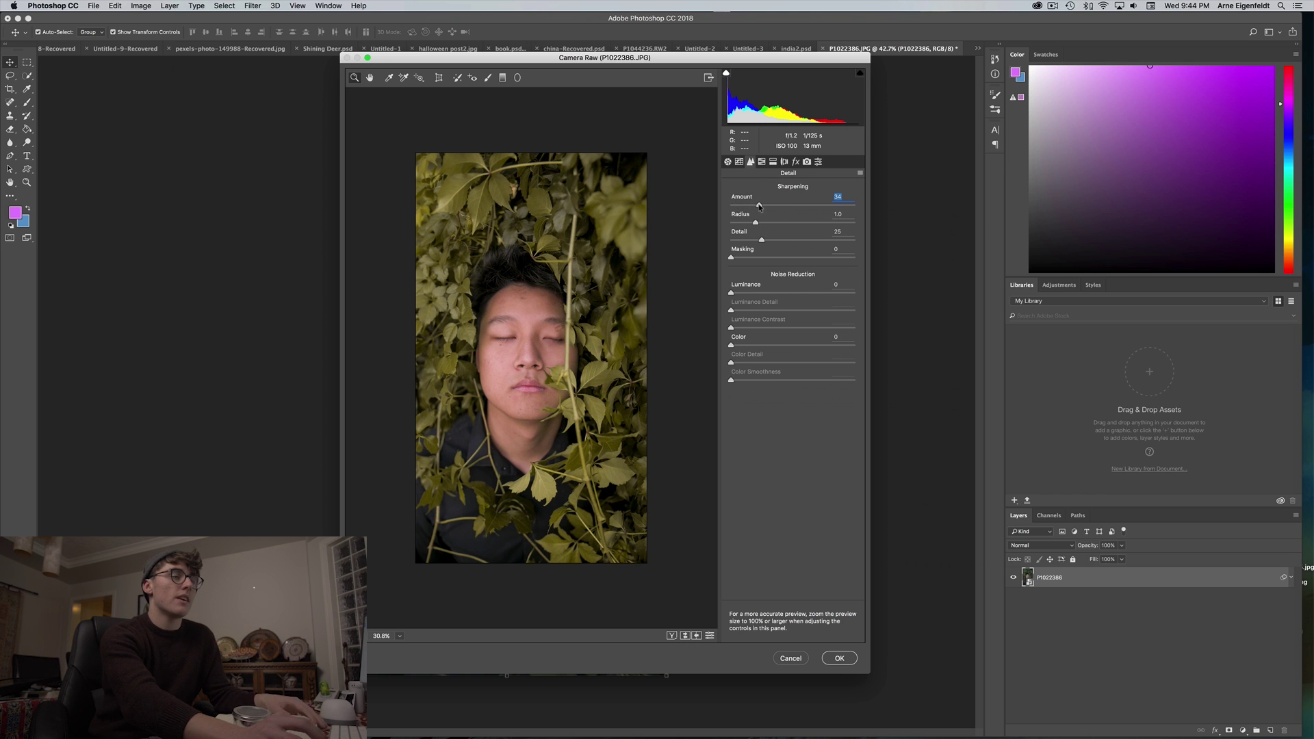
left_click(535, 299)
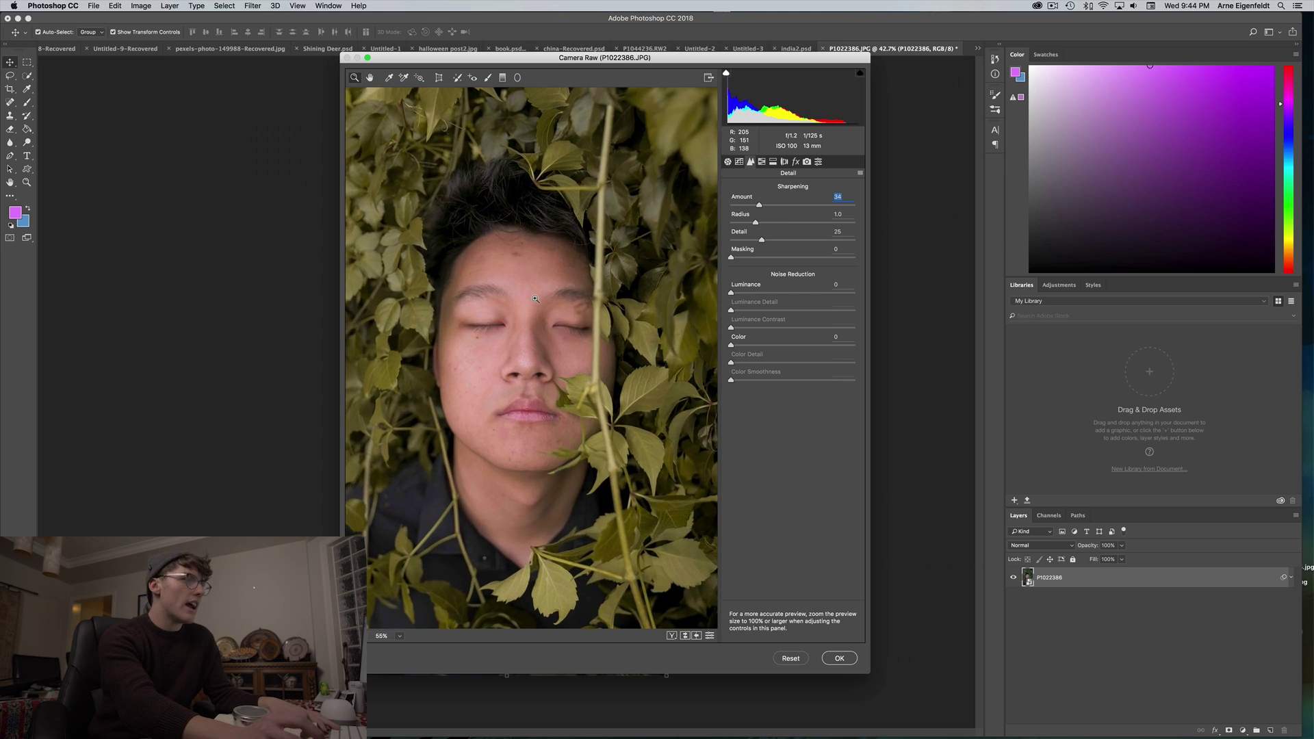
left_click(532, 301)
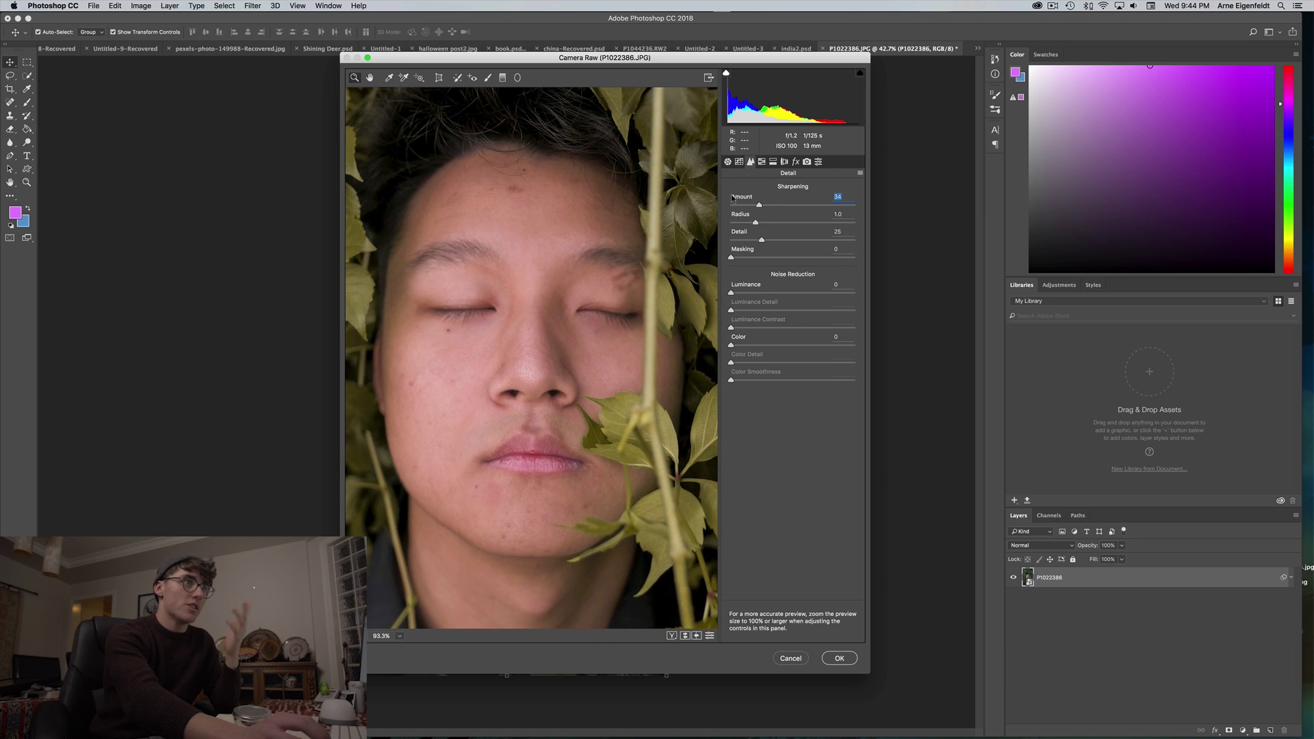
left_click(740, 162)
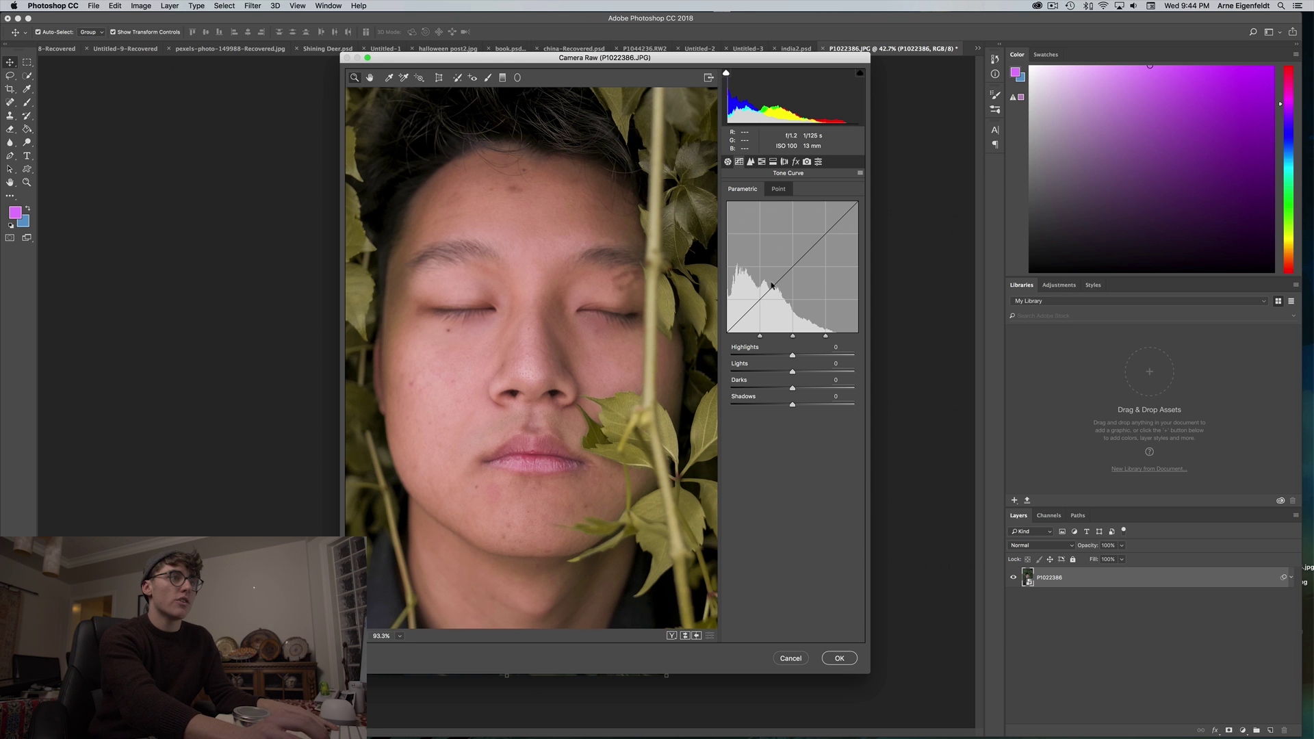
left_click_drag(684, 320, 638, 340)
key("super+0")
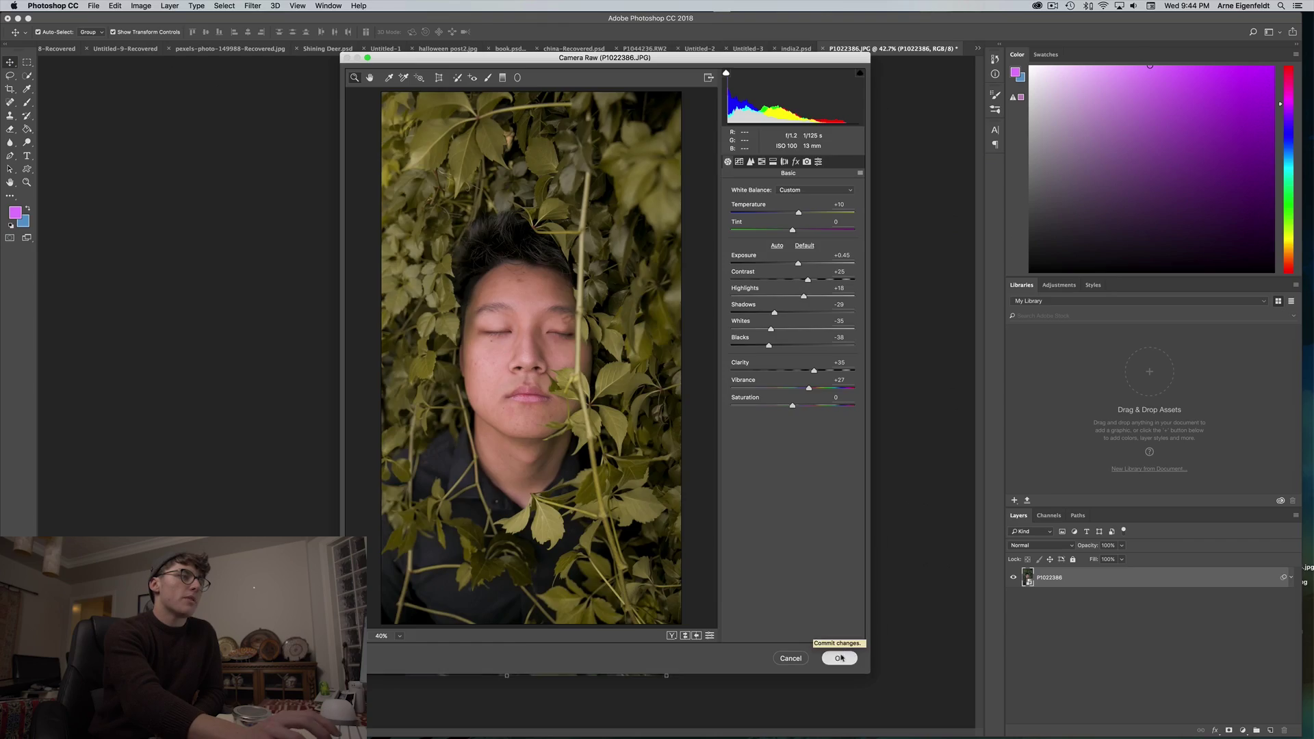
- Apply the Camera Raw edit as a smart filter and toggle the layer's visibility to compare
left_click(841, 658)
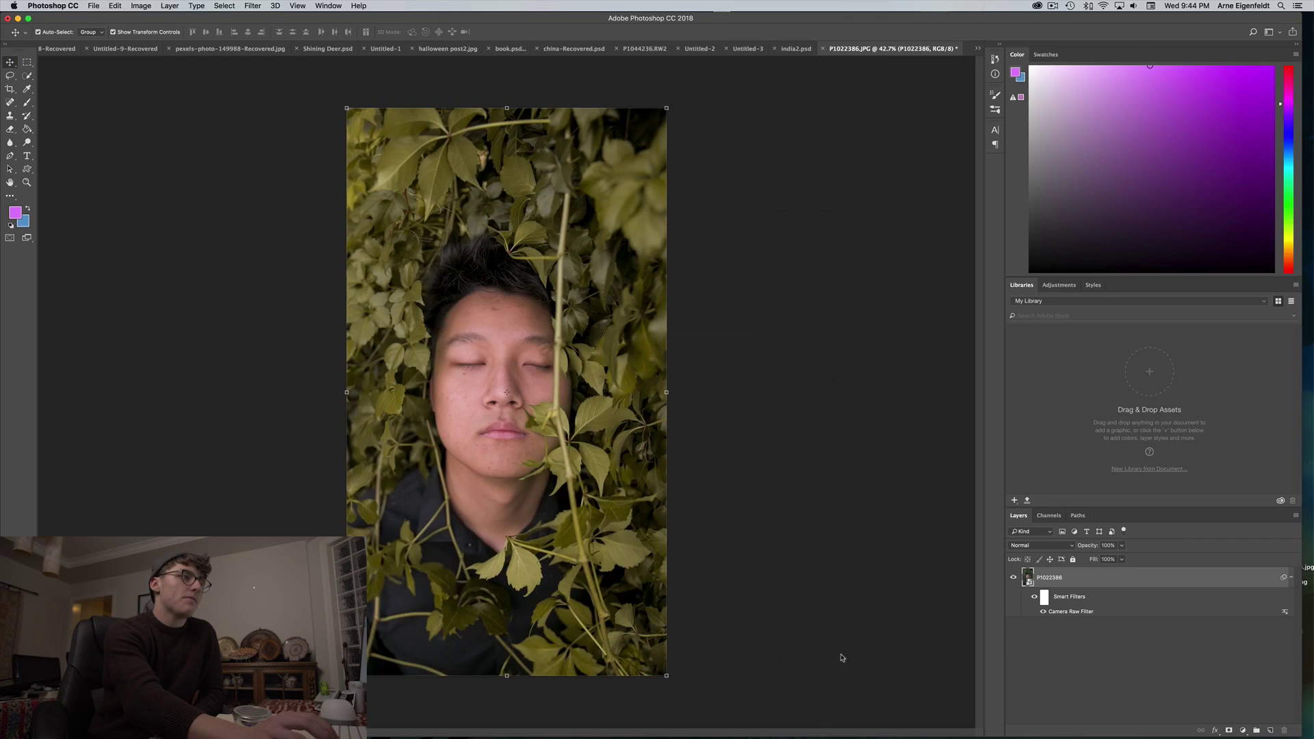
left_click(1016, 586)
left_click(1016, 586)
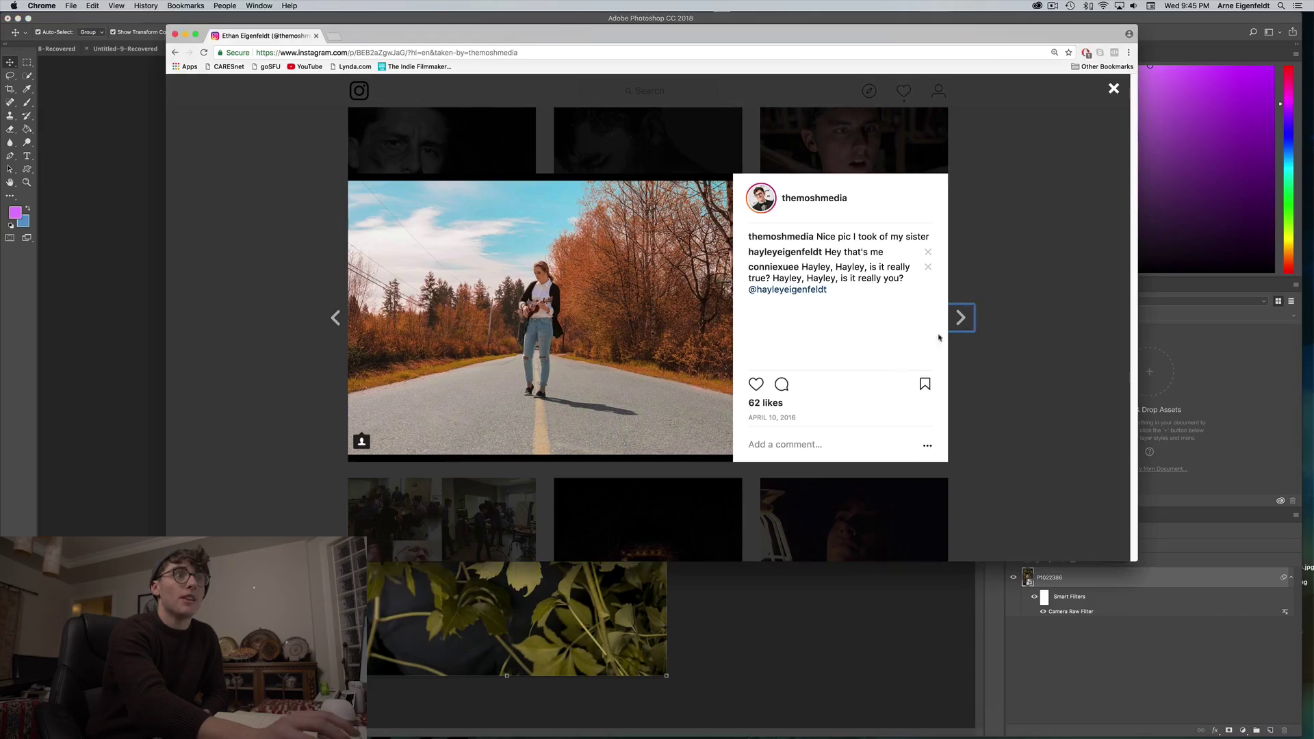
- Close the post, scroll the profile grid, and briefly open the first mountain post
key("Escape")
scroll(841, 371, "down", 15)
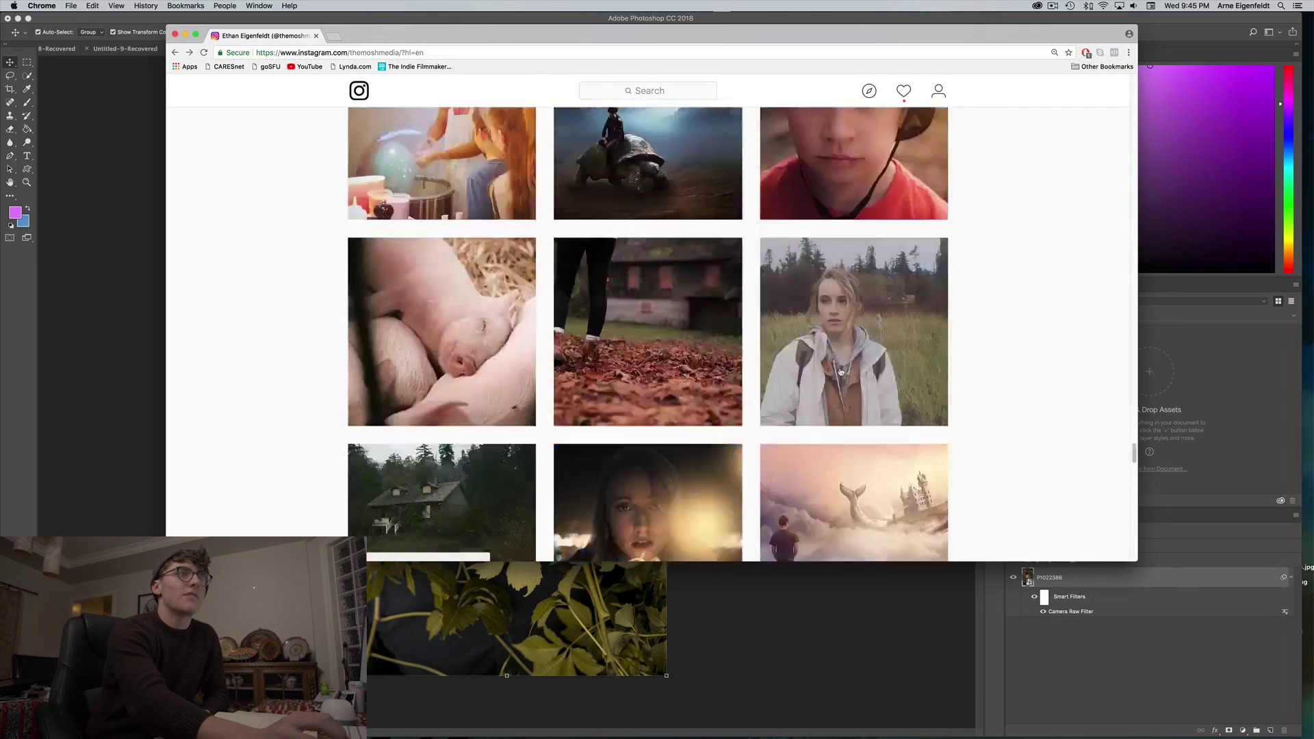
scroll(841, 371, "up", 20)
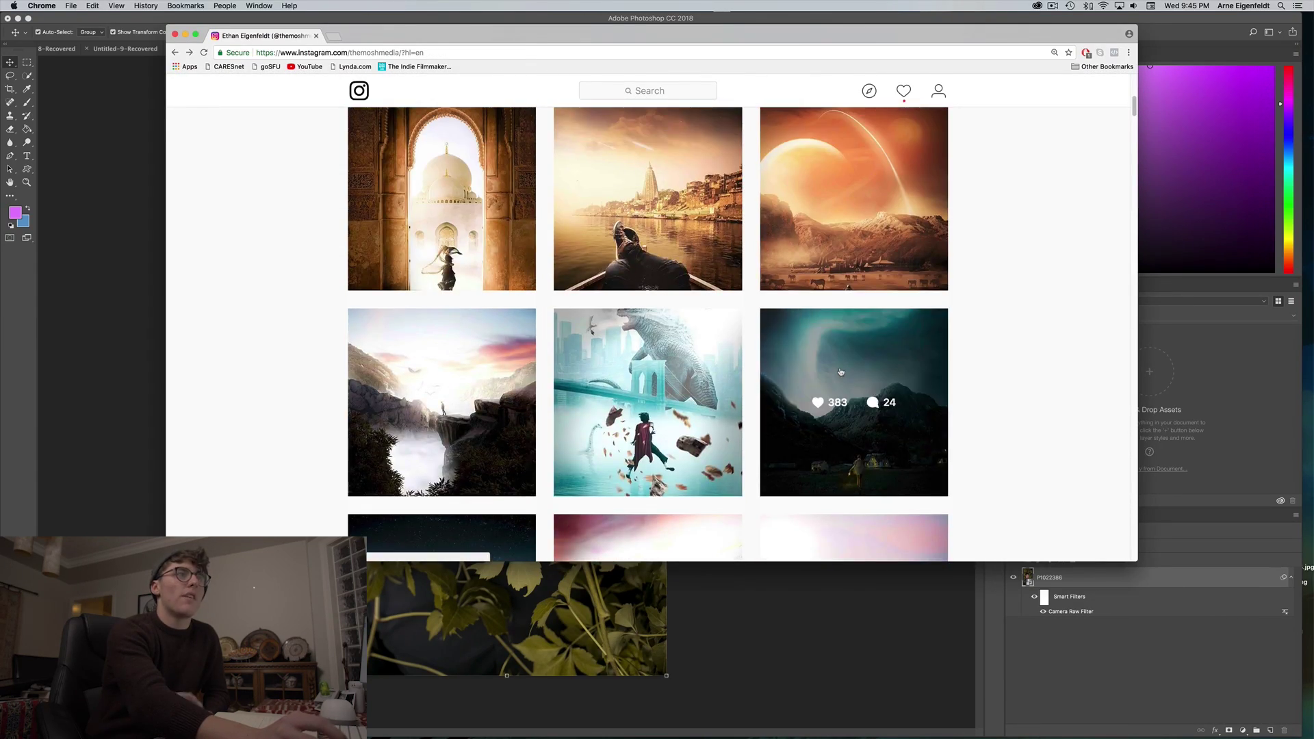
scroll(841, 372, "down", 3)
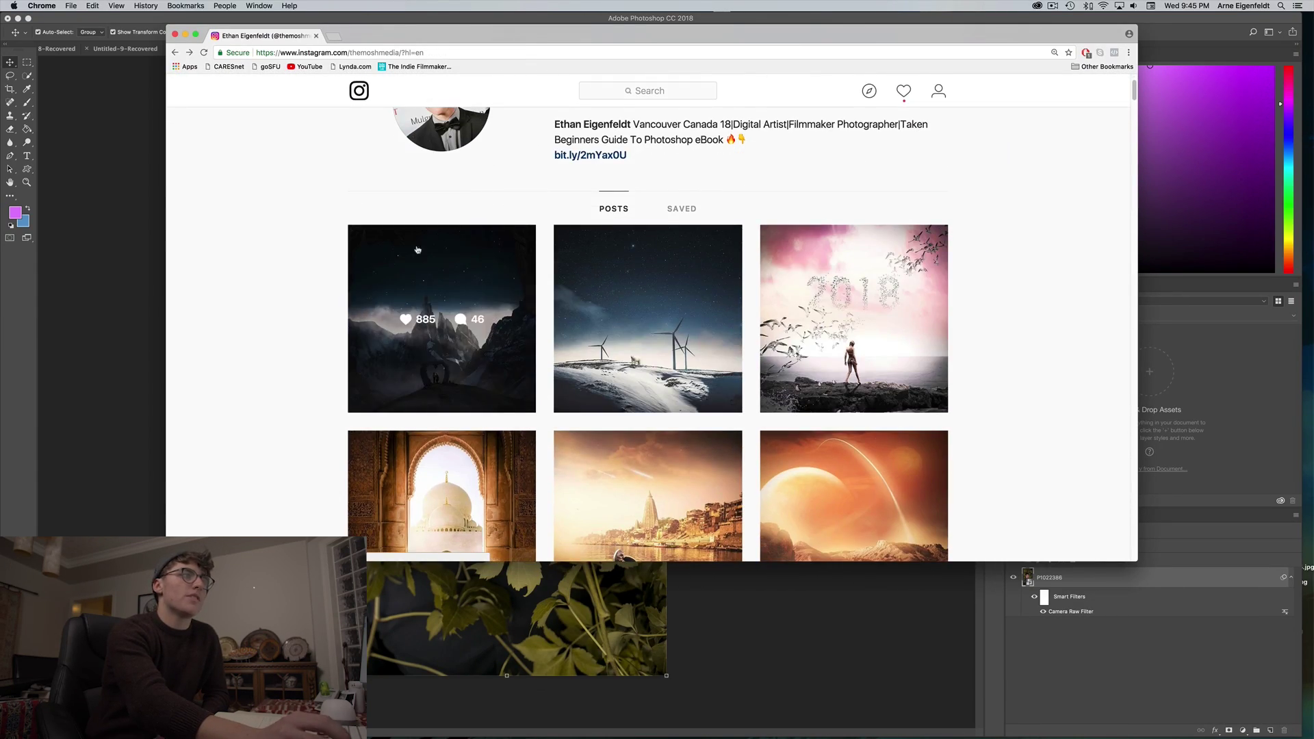
left_click(385, 312)
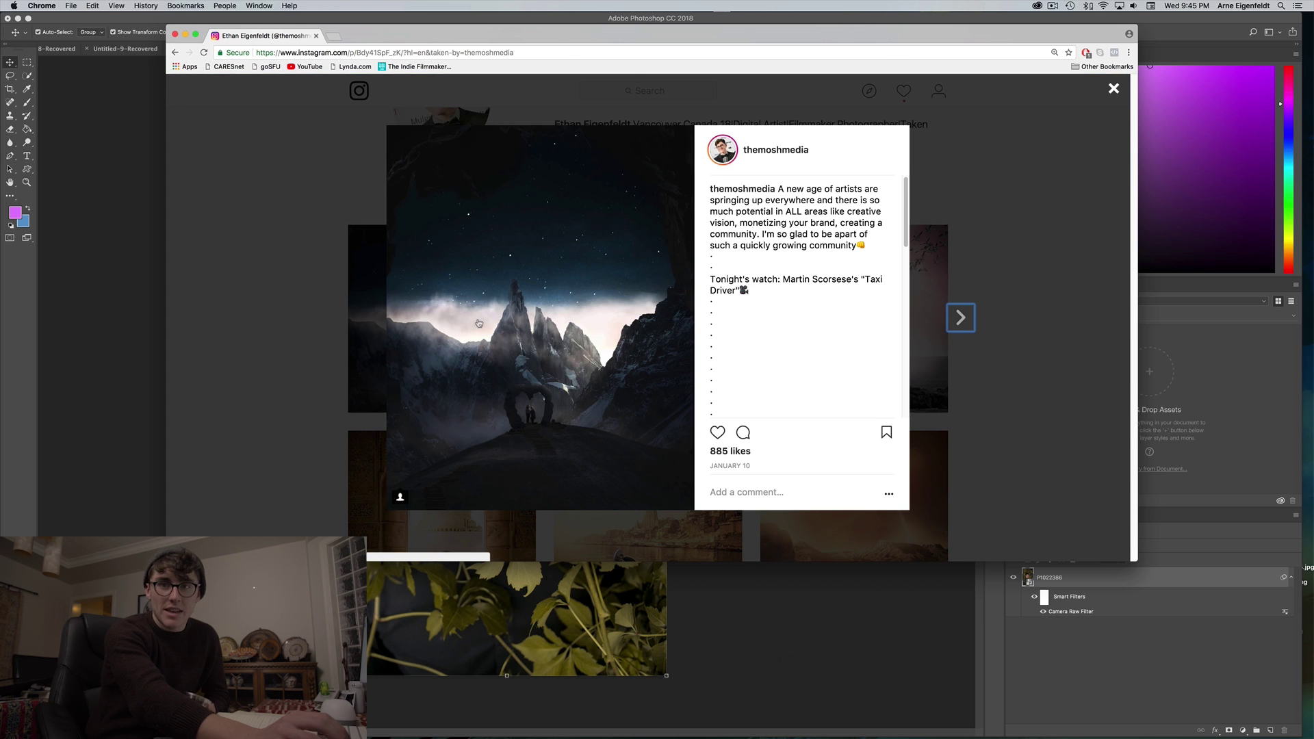
left_click(266, 309)
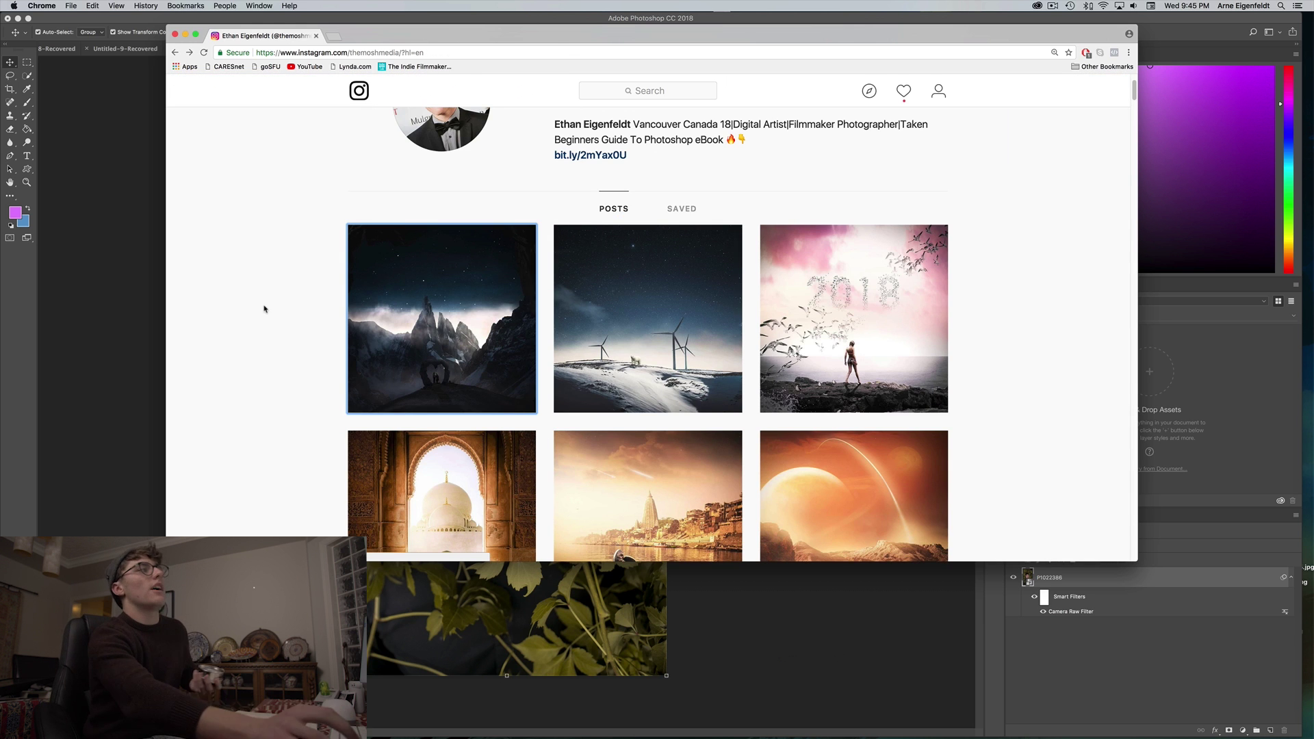